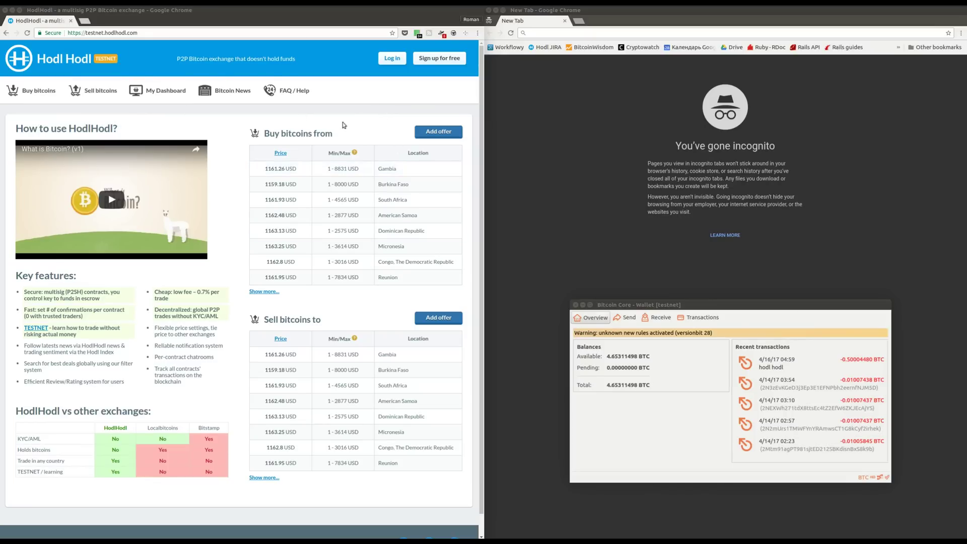
Step: Sign in to the testnet exchange with the saved e-mail and password, with Remember me on
click(389, 59)
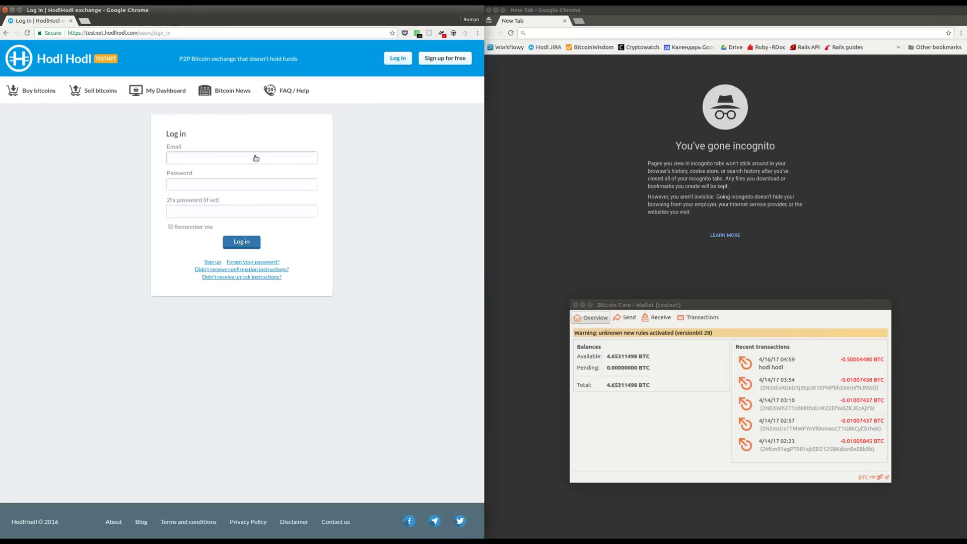
click(256, 157)
click(237, 168)
click(226, 187)
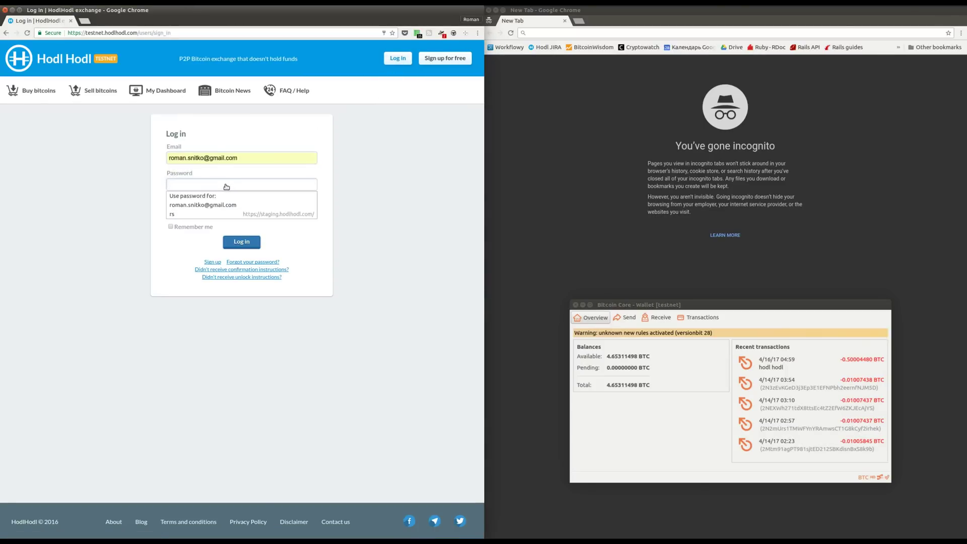
text(***)
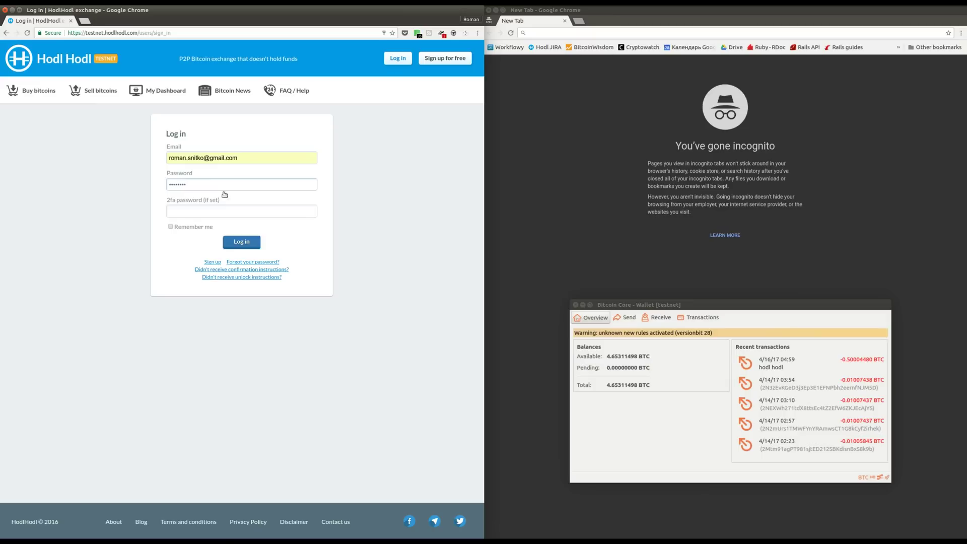
click(193, 227)
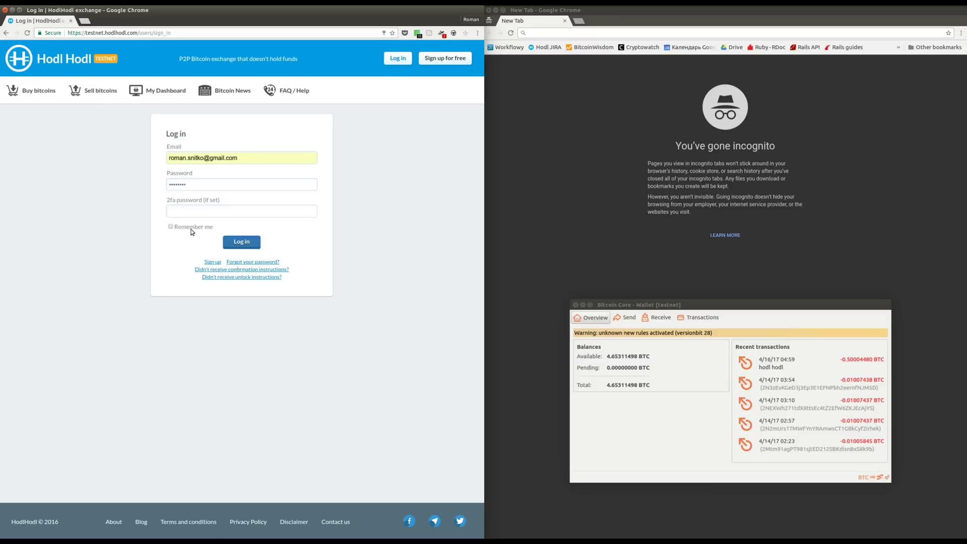
click(241, 242)
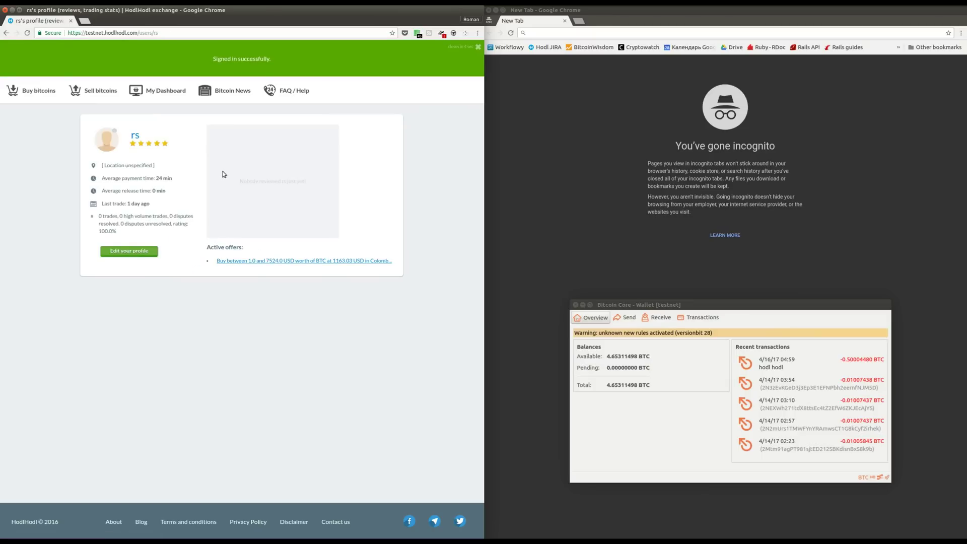
Step: Browse the Sell bitcoins offers and open the Romania offer at 1161.49 USD
click(89, 94)
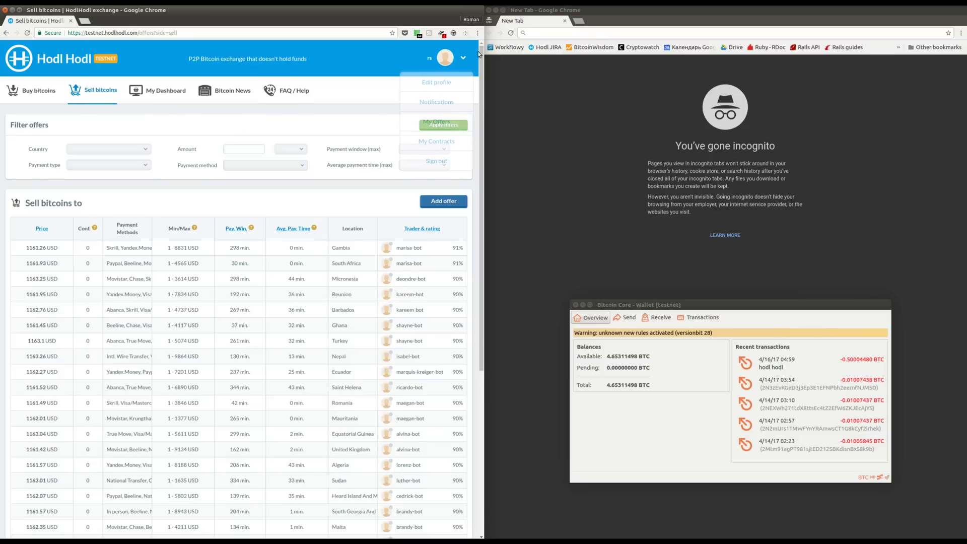
click(463, 59)
drag(482, 50, 476, 212)
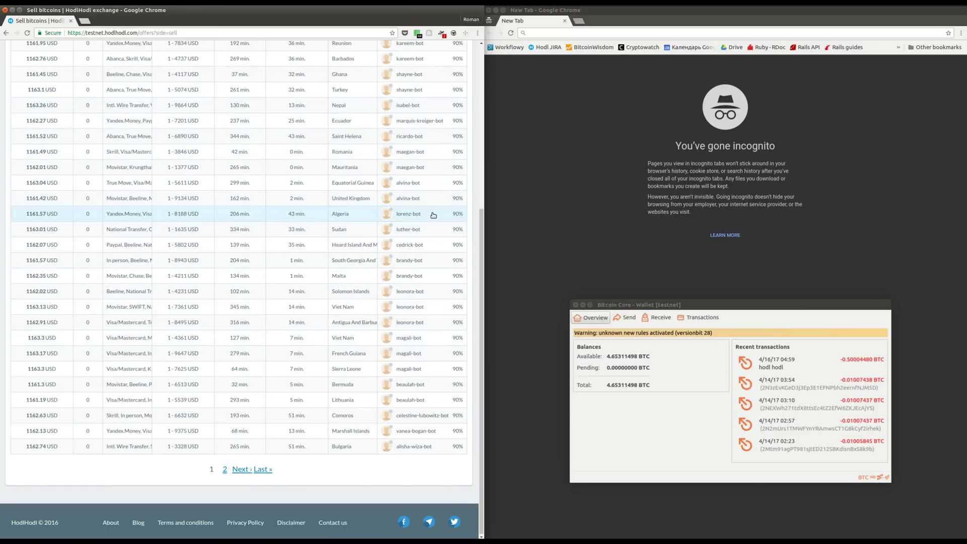
click(403, 155)
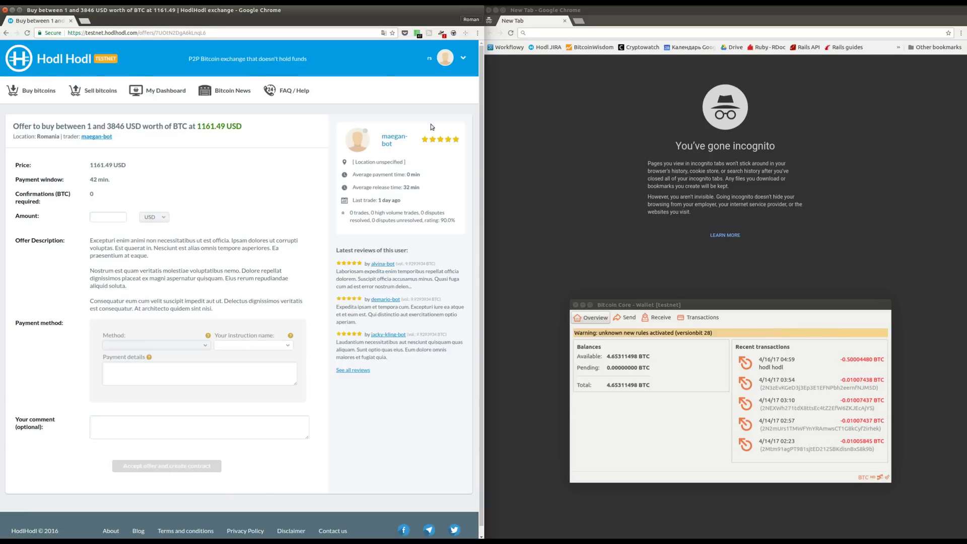
Step: In the second browser window, go to testnet.hodlhodl.com and reach its sign-in page
click(571, 34)
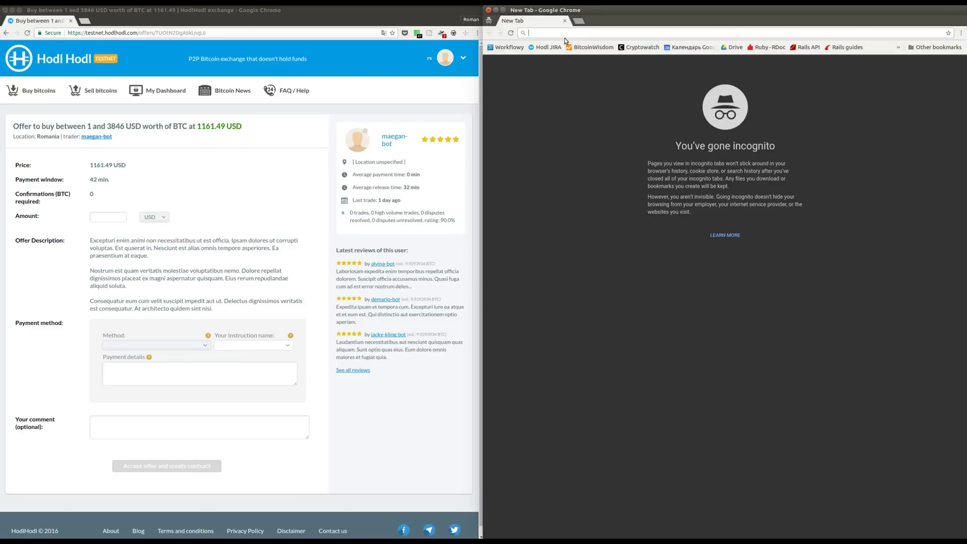
text(testnet)
key(Return)
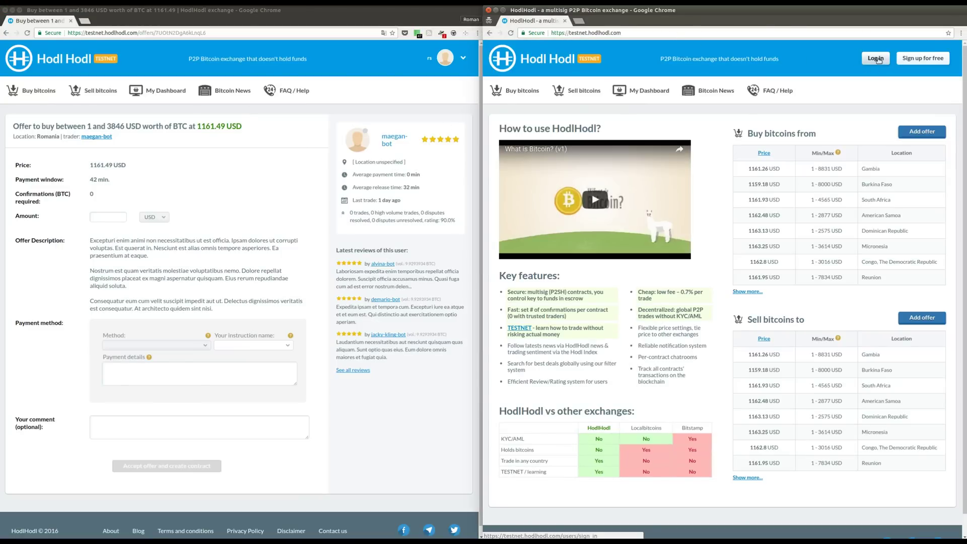
click(877, 64)
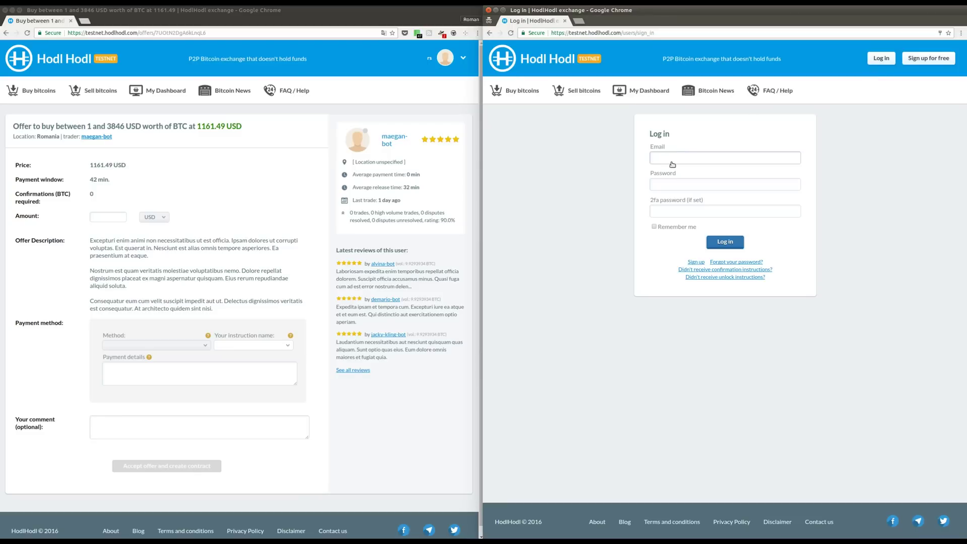
Step: Log in with the counterparty's e-mail and password, with Remember me on
click(672, 163)
text(te)
key(BackSpace)
key(BackSpace)
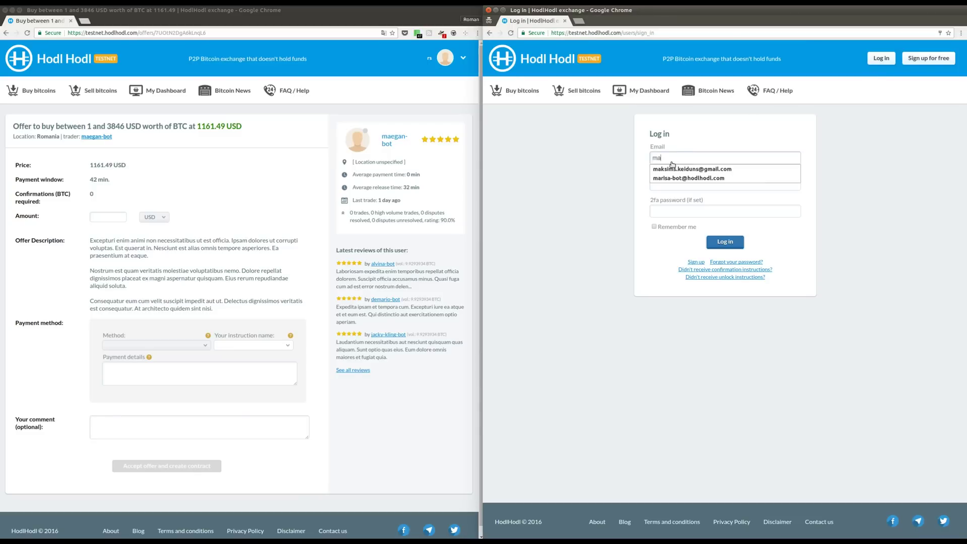
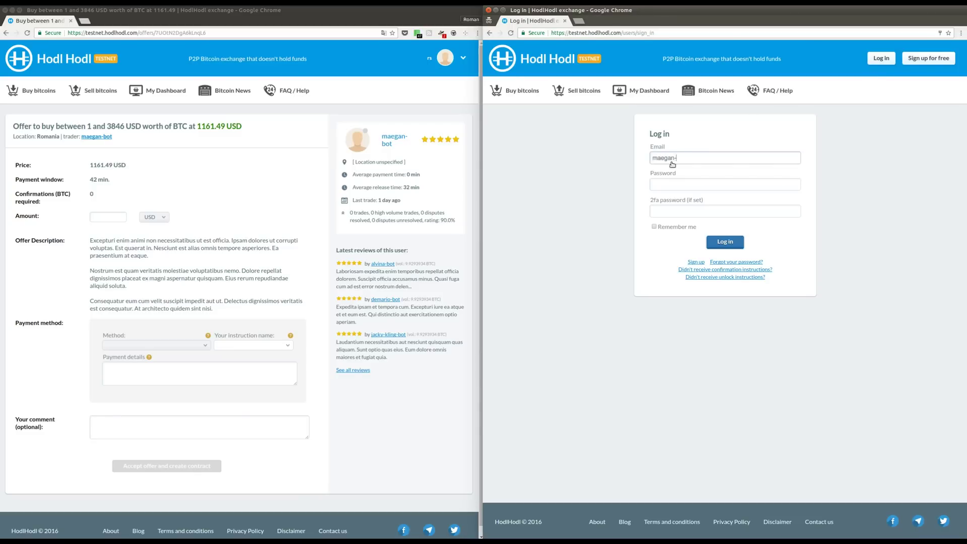
drag(685, 158, 639, 159)
click(729, 159)
drag(729, 159, 651, 159)
key(BackSpace)
key(ctrl+z)
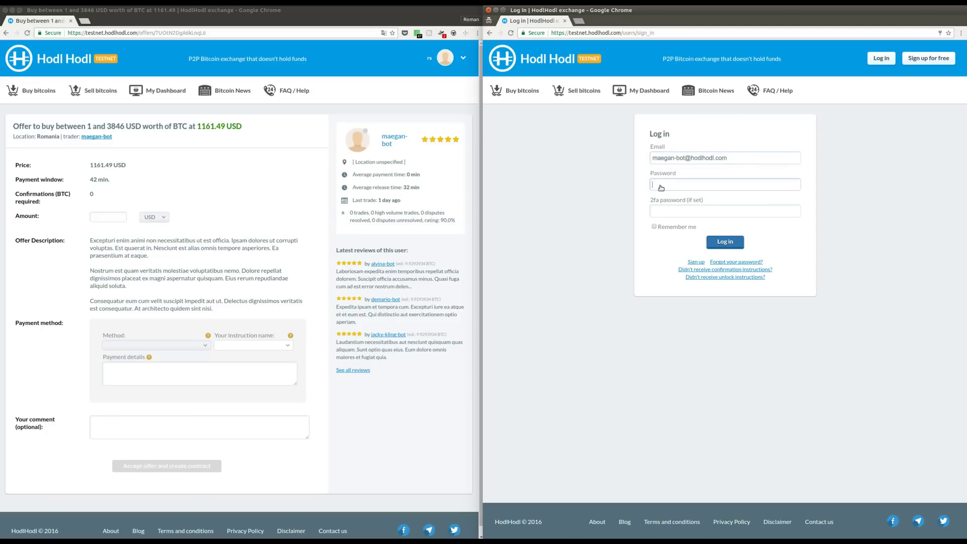
click(661, 188)
text(••)
click(675, 228)
click(723, 243)
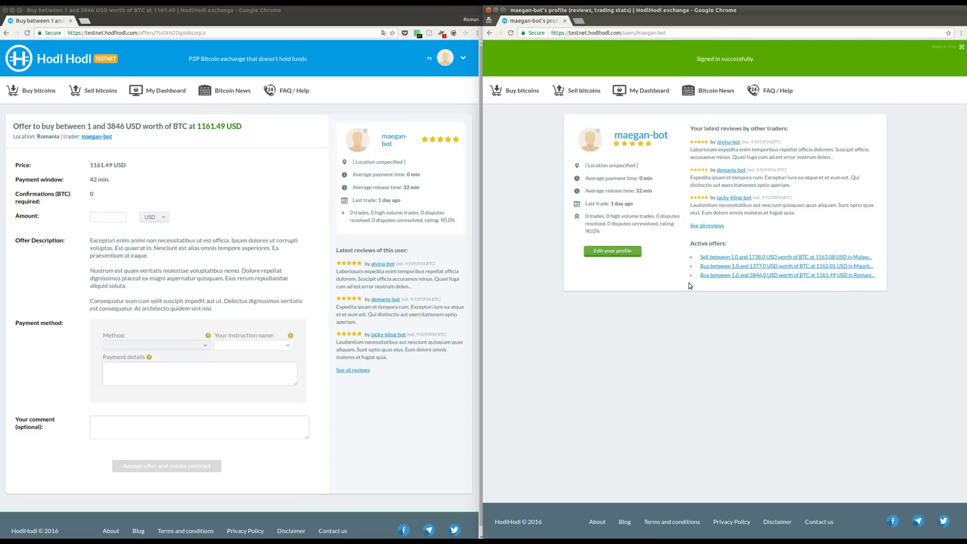
Step: Enter a trade amount of 0.5 with the currency set to BTC
click(109, 220)
text(0.5)
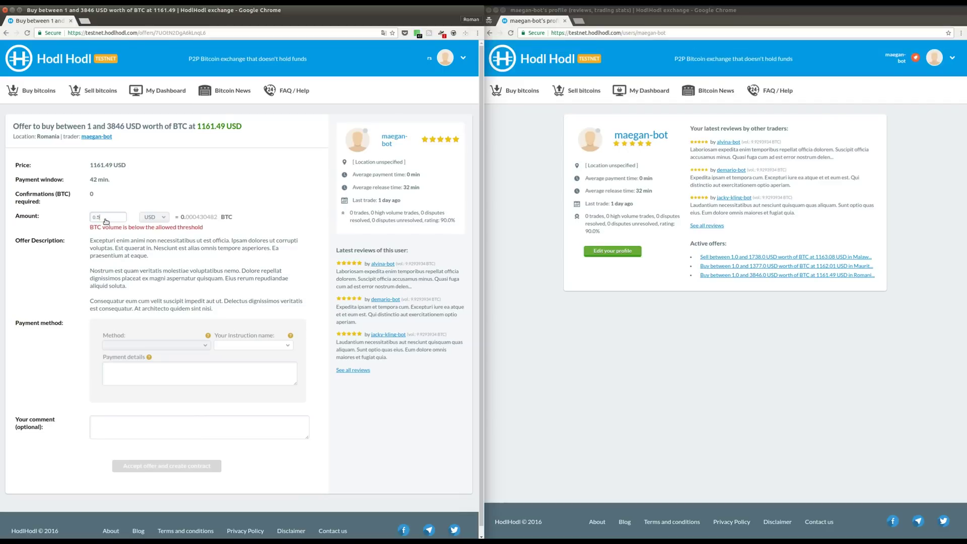
click(154, 216)
click(151, 236)
Step: Choose Skrill as the payment method with the saved My Skrill instructions
click(186, 346)
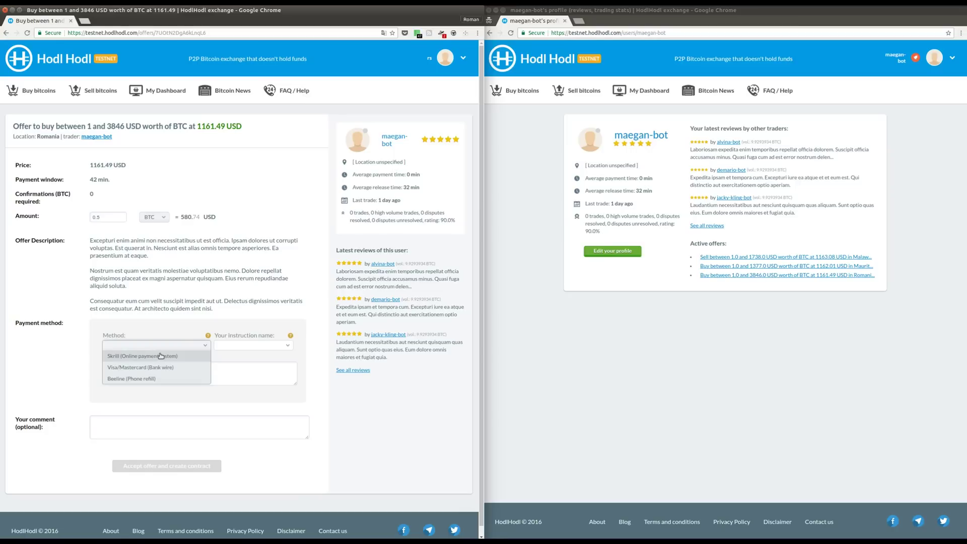
click(196, 358)
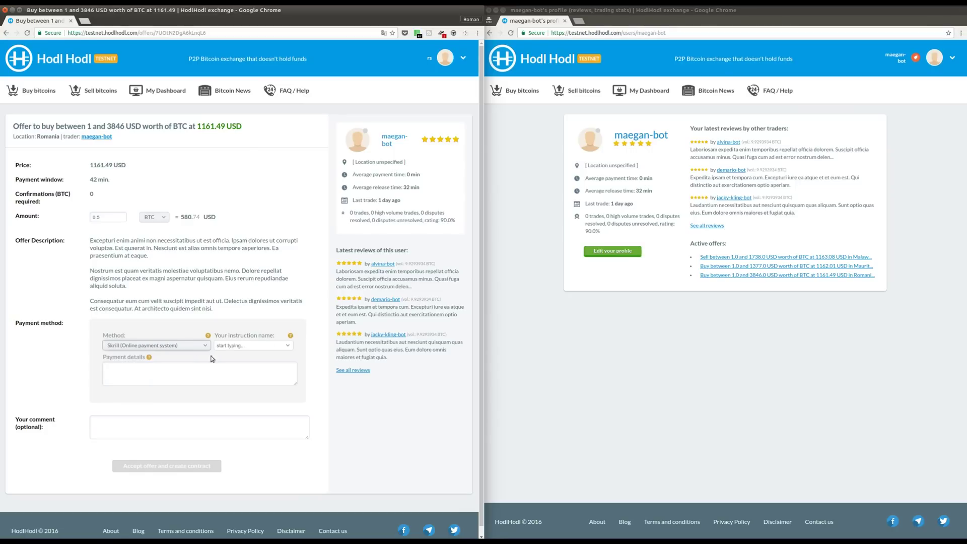
click(288, 346)
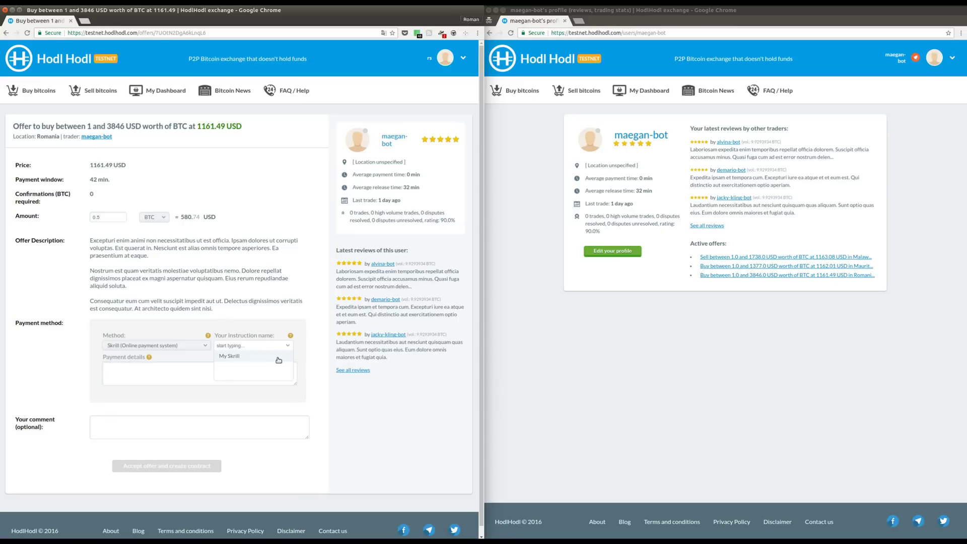
click(278, 359)
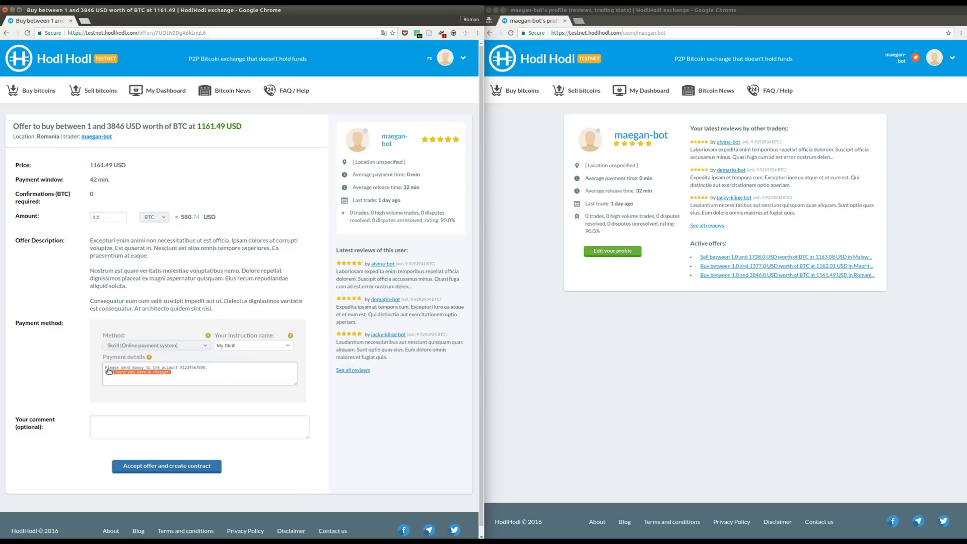
drag(191, 375, 96, 367)
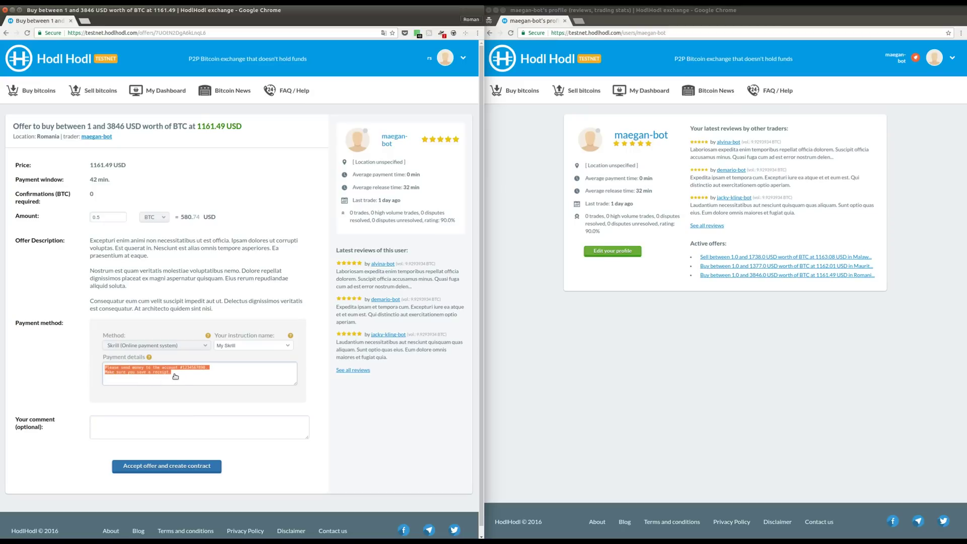
click(188, 373)
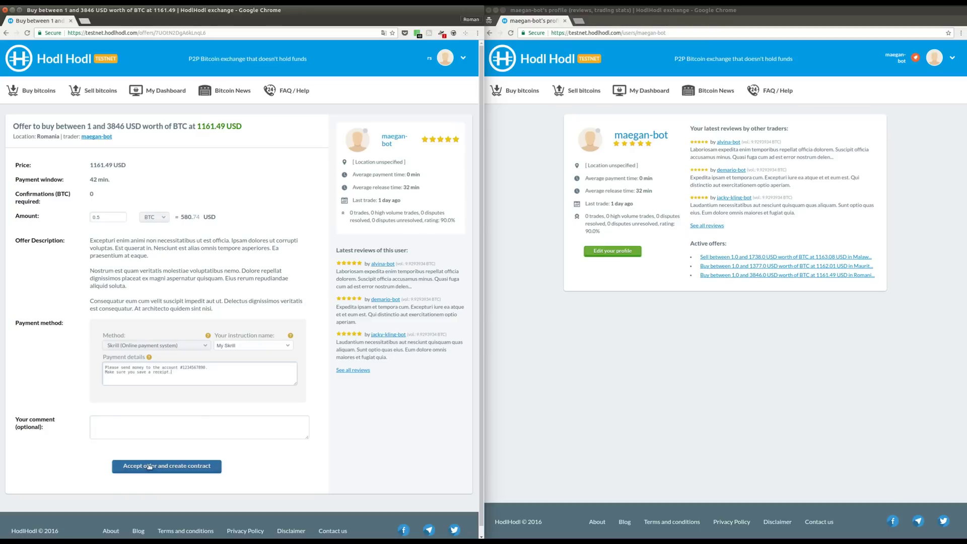
Step: Accept the 0.5 BTC offer to create the contract and view it in both windows
click(149, 466)
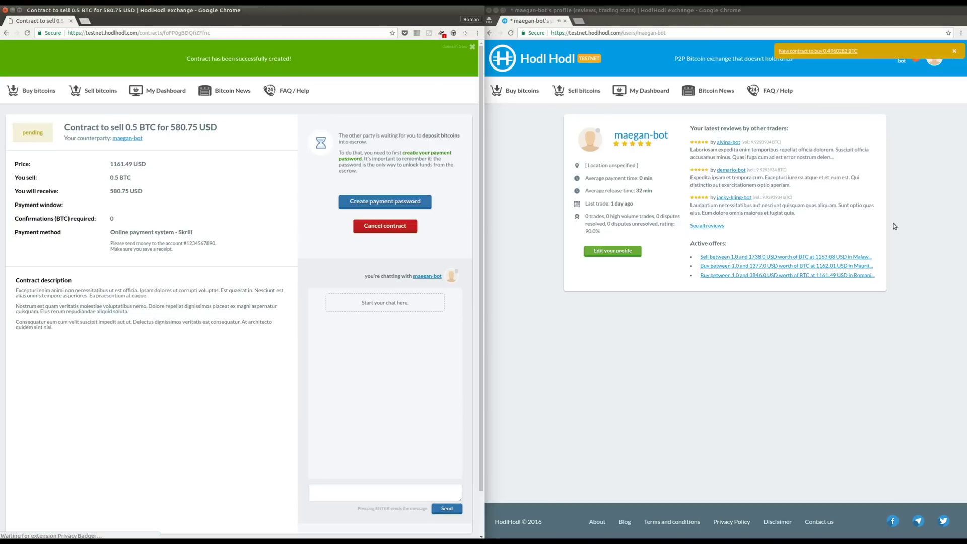
click(847, 51)
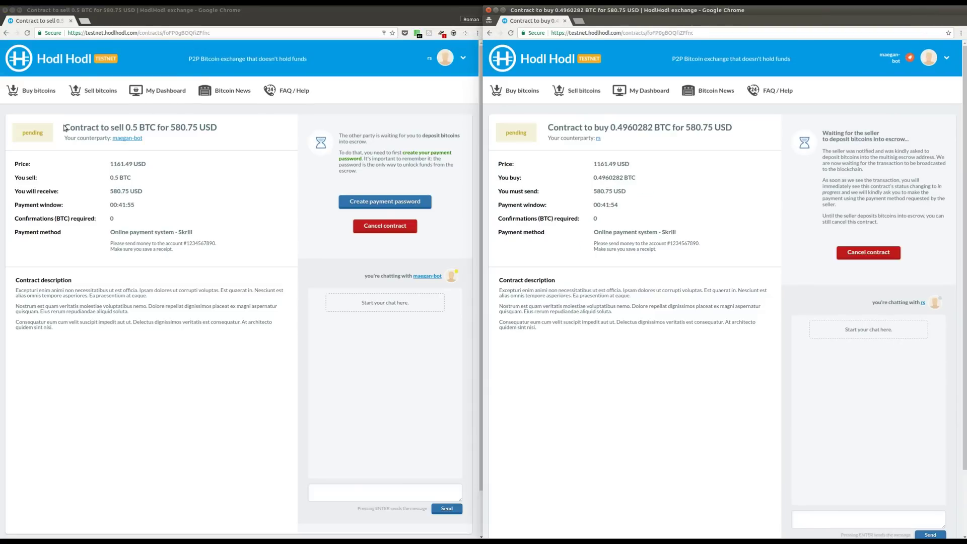
drag(64, 128, 158, 126)
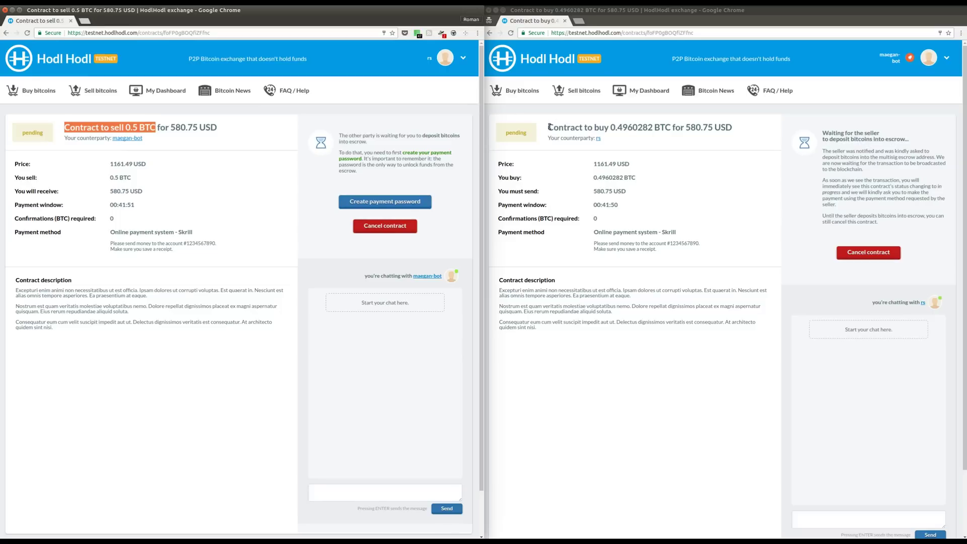
drag(548, 127, 671, 128)
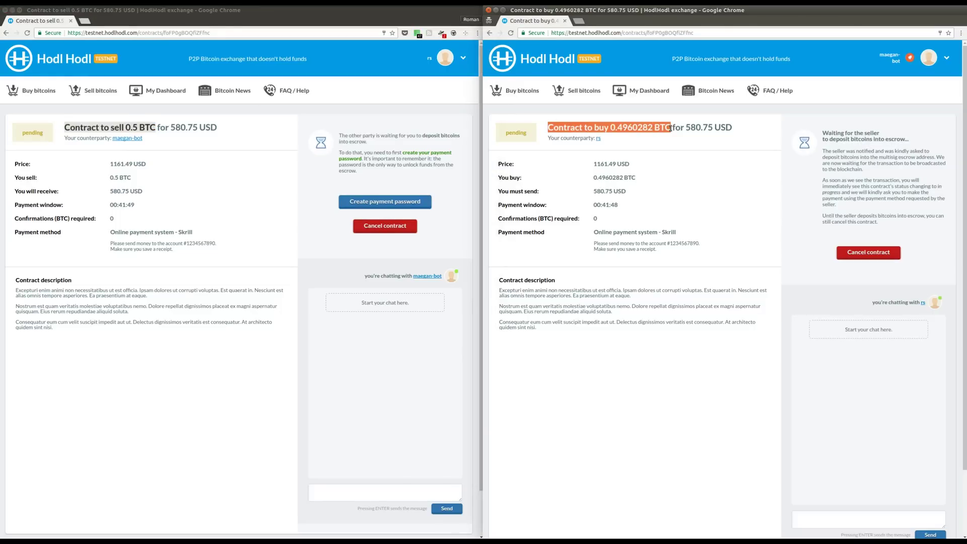
click(671, 128)
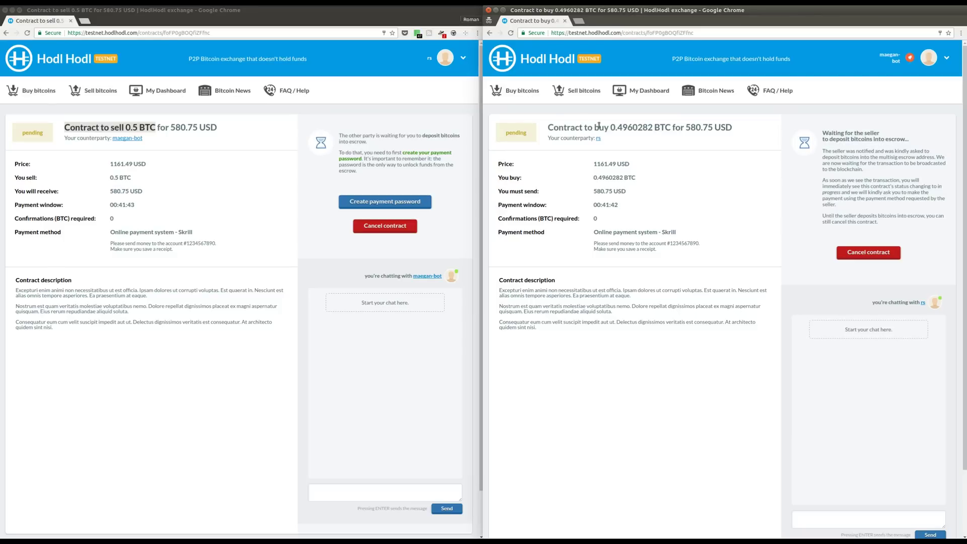
click(402, 141)
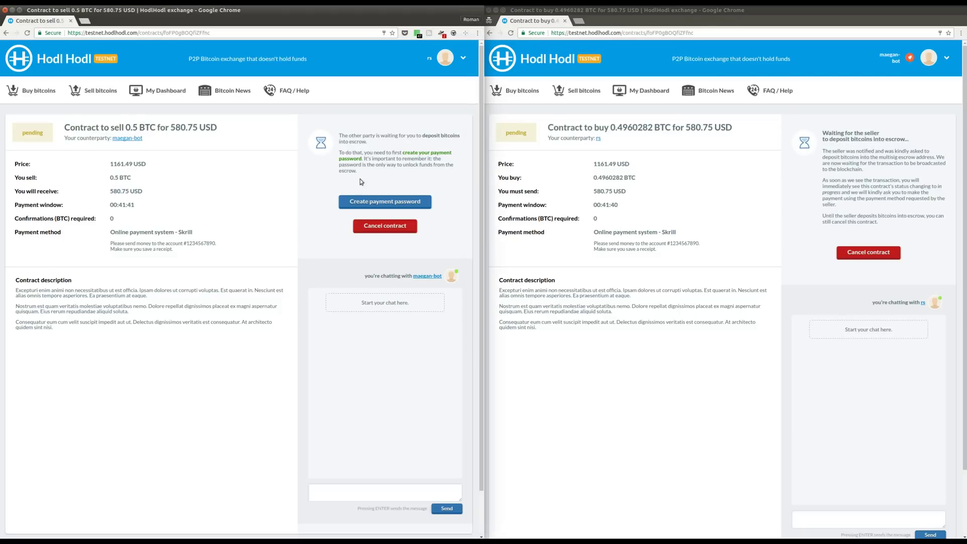
Step: Create the seller's payment password, entering it twice
click(357, 202)
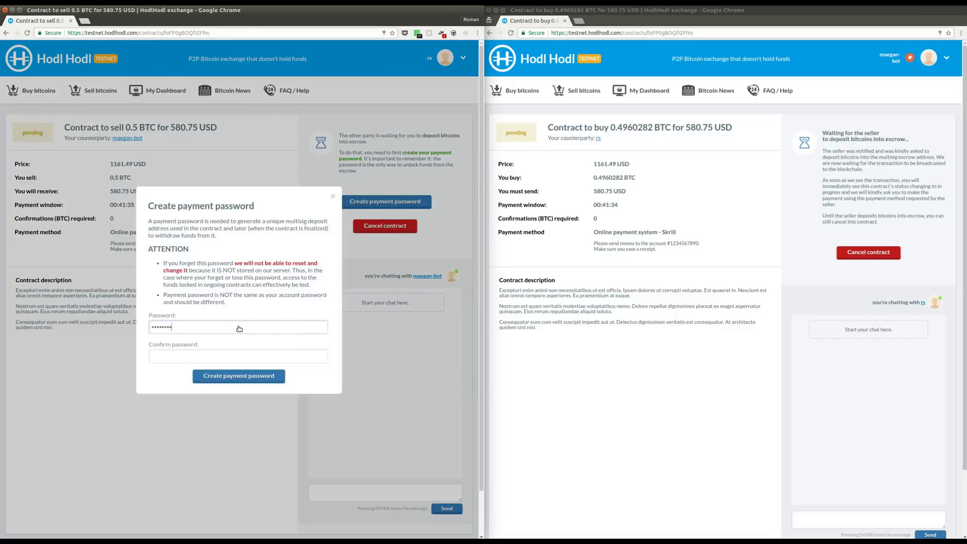
key(Tab)
text(••••)
key(Return)
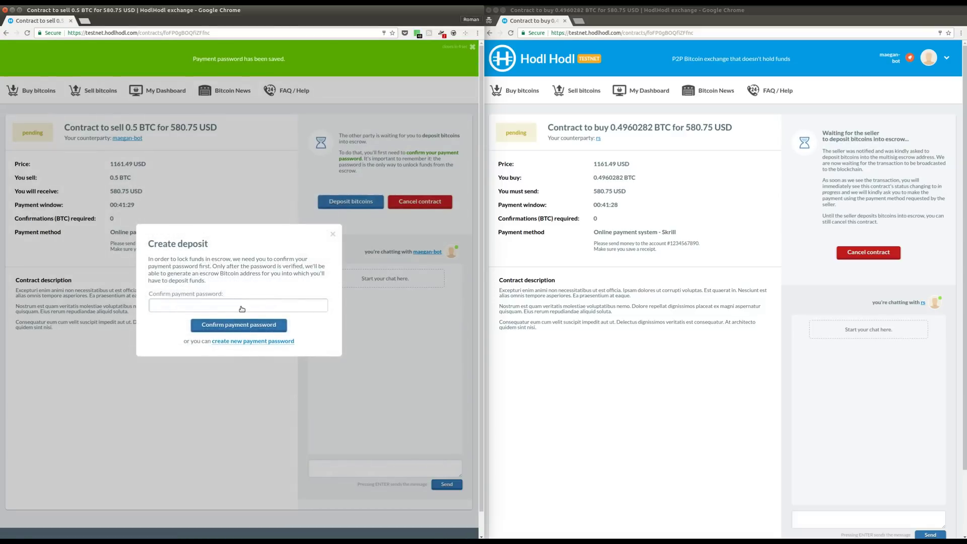
Step: Confirm the payment password to start depositing, then select the escrow address
click(241, 309)
text(•••••••••••)
key(Return)
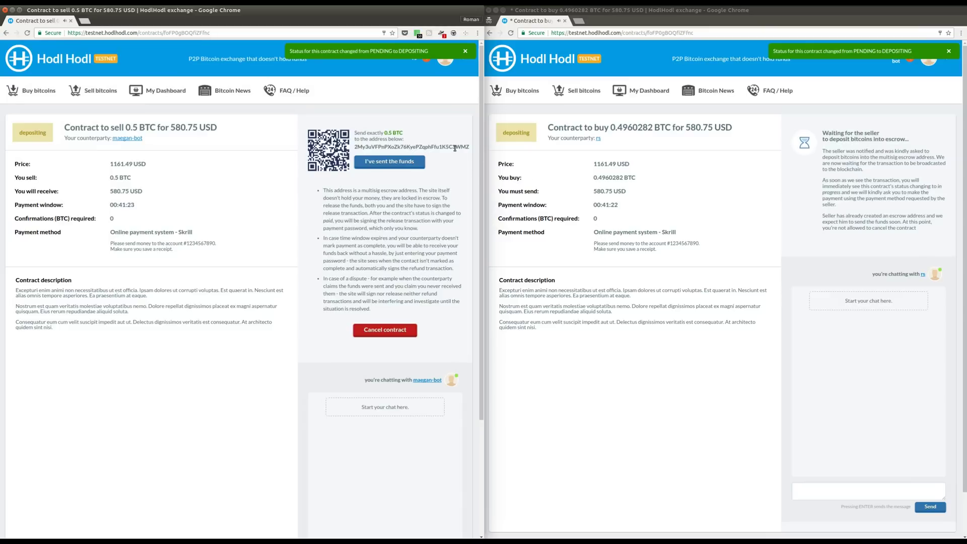
double_click(455, 148)
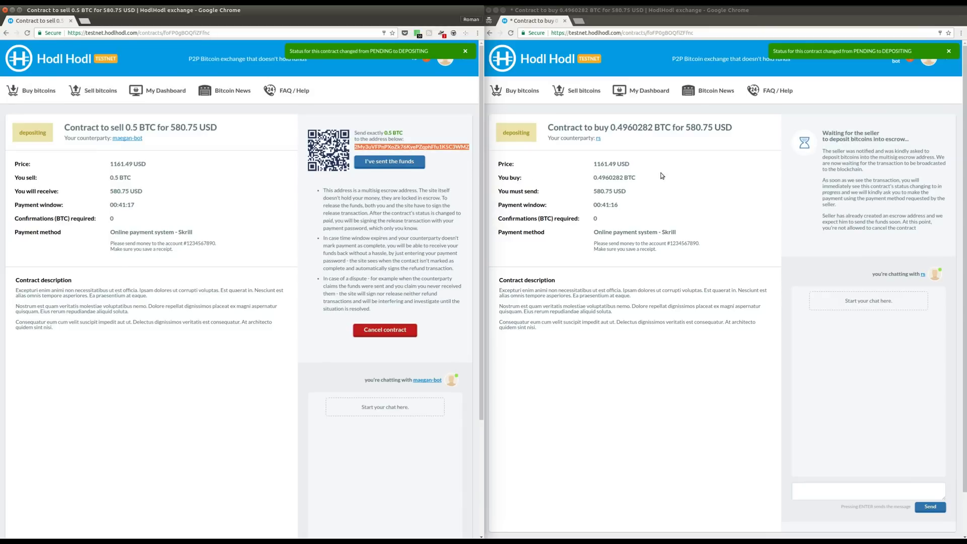
Step: Send 0.5 BTC from Bitcoin Core to the pasted escrow address, labelled as the HodlHodl trade
key(alt+Tab)
key(alt+Tab)
key(alt+Tab)
key(alt+Tab)
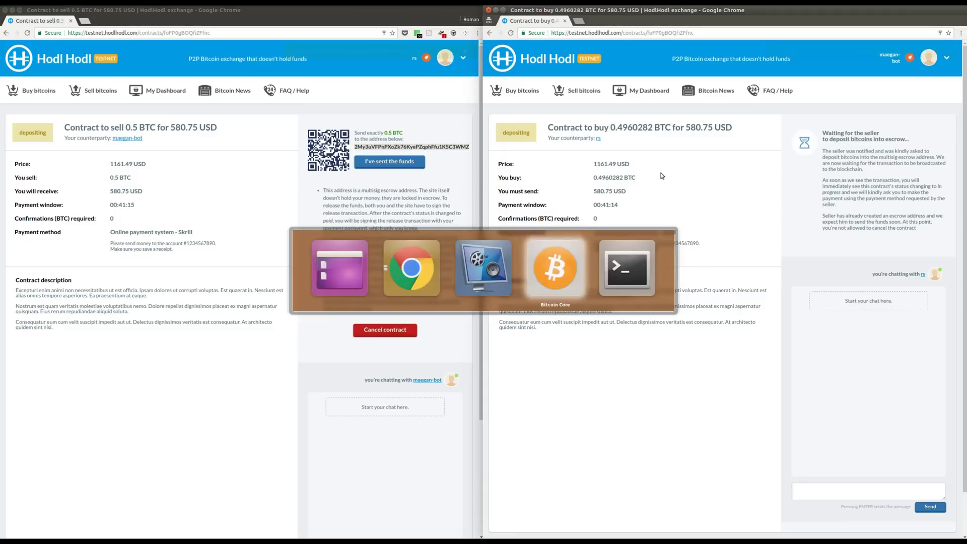
click(627, 318)
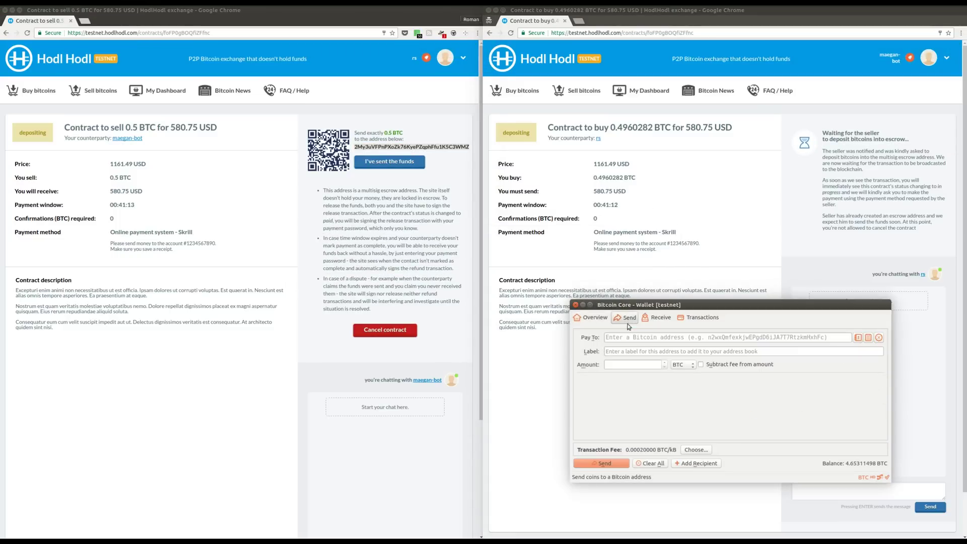
click(627, 337)
text(2My3uVFPnPXoZk76KyePZqphFfu1K5C3WMZ)
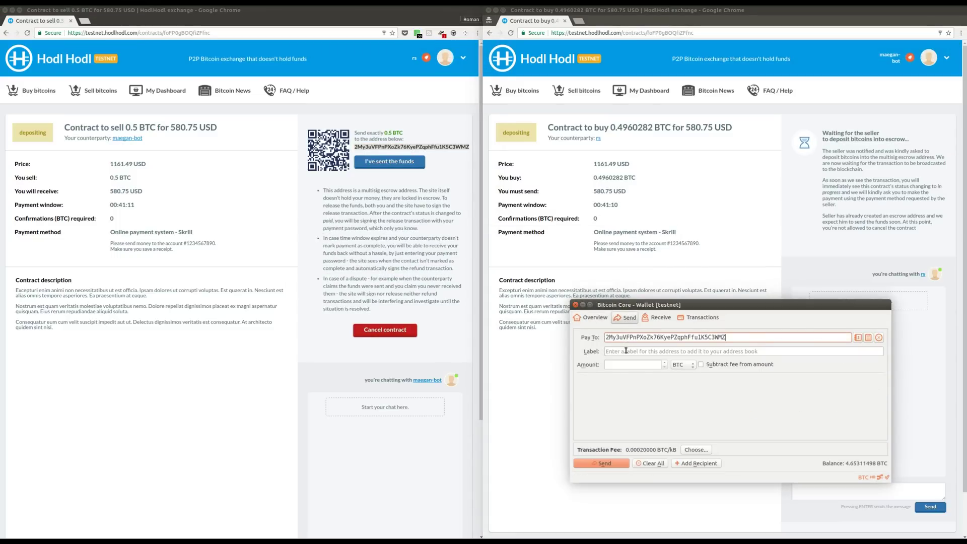
click(626, 351)
text(h)
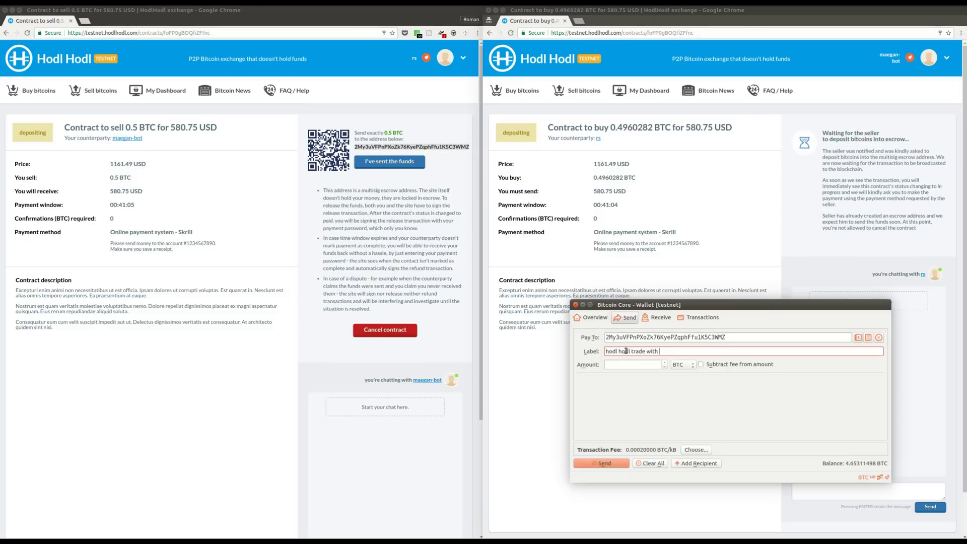
text(odl hodl trade wutgMaegan)
click(630, 363)
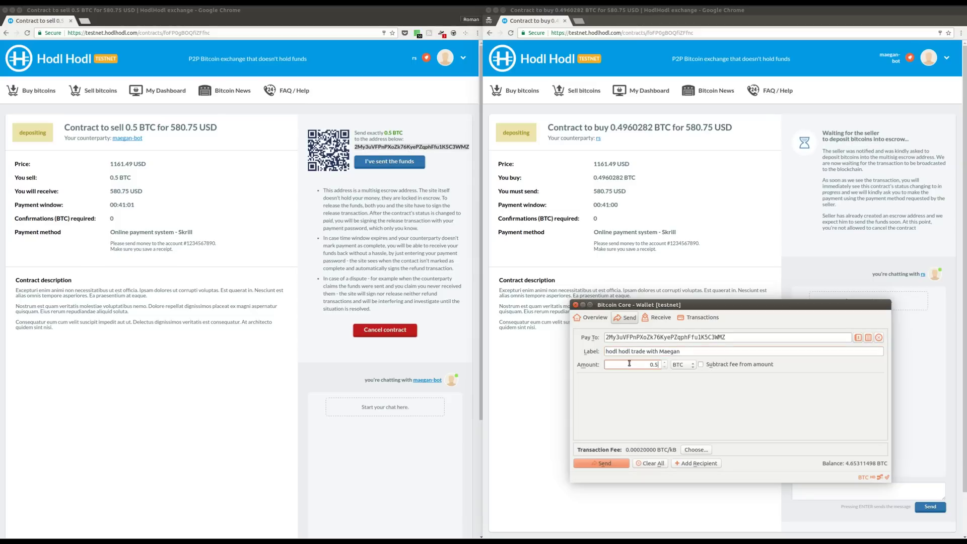
click(616, 462)
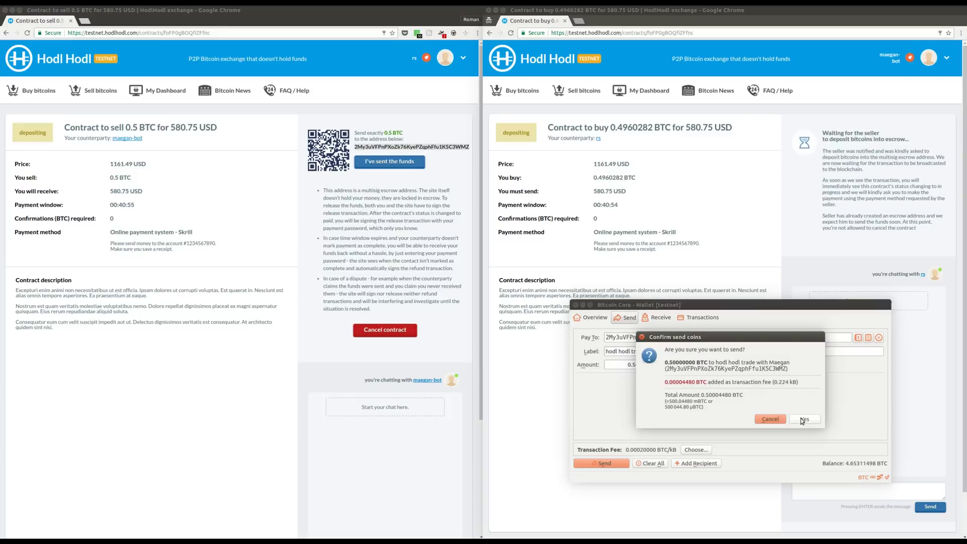
click(803, 420)
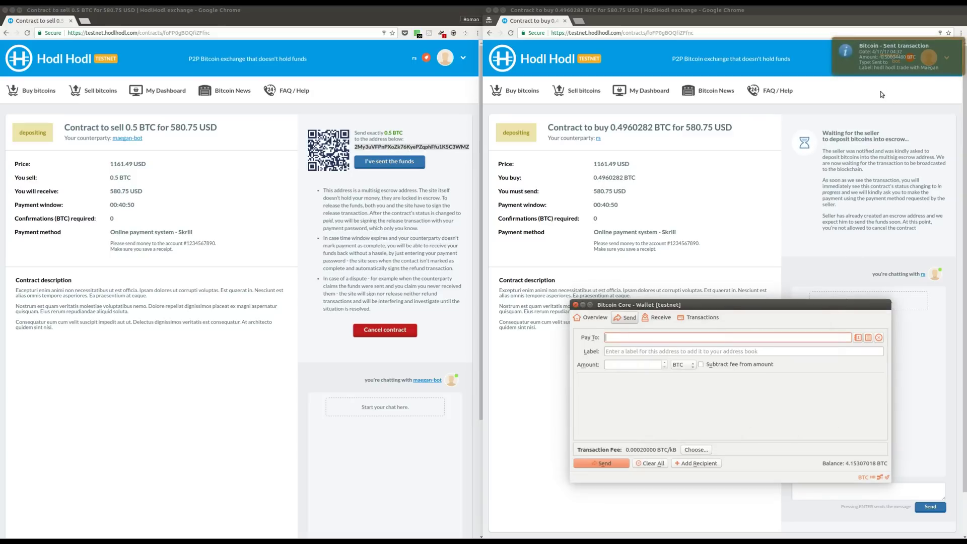
click(769, 178)
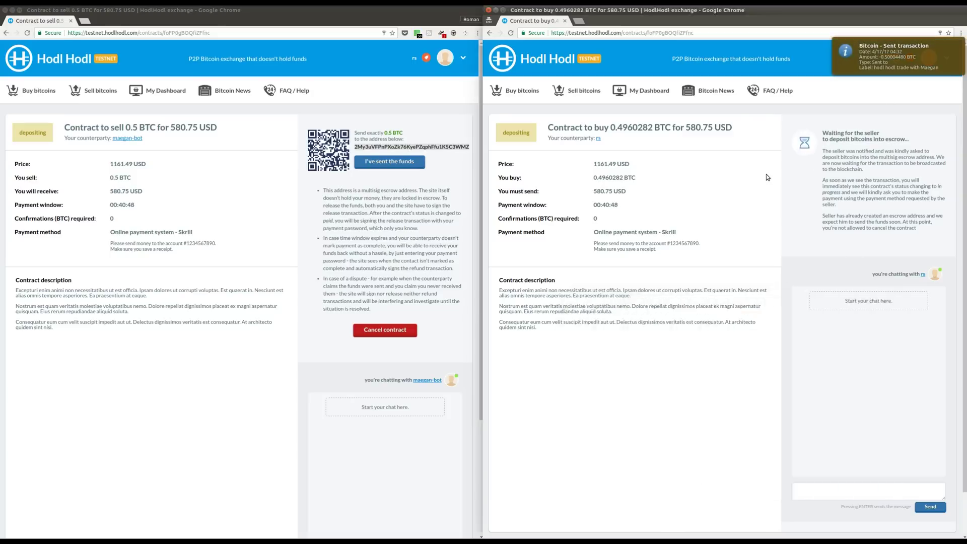
Step: Mark the escrow deposit as sent and open the deposit transaction in the block explorer
click(463, 168)
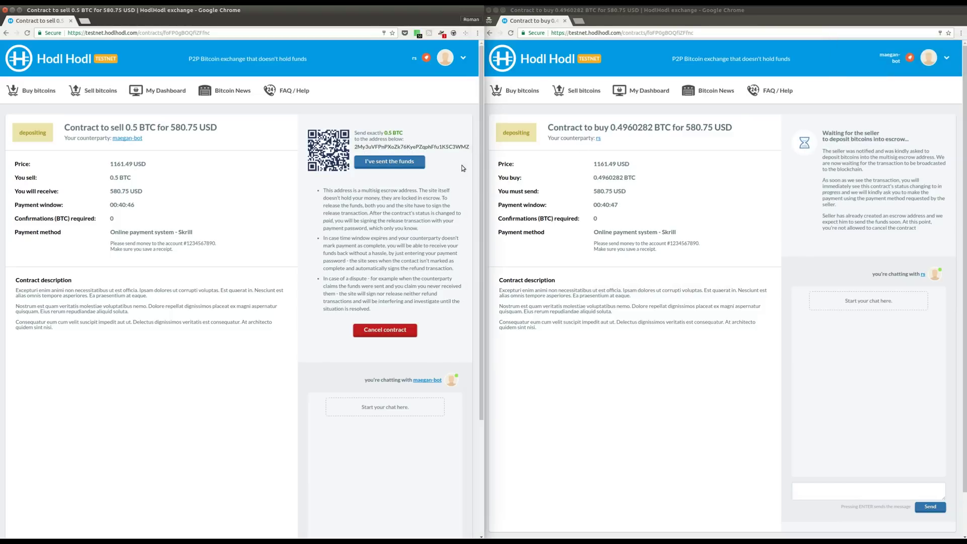
click(386, 162)
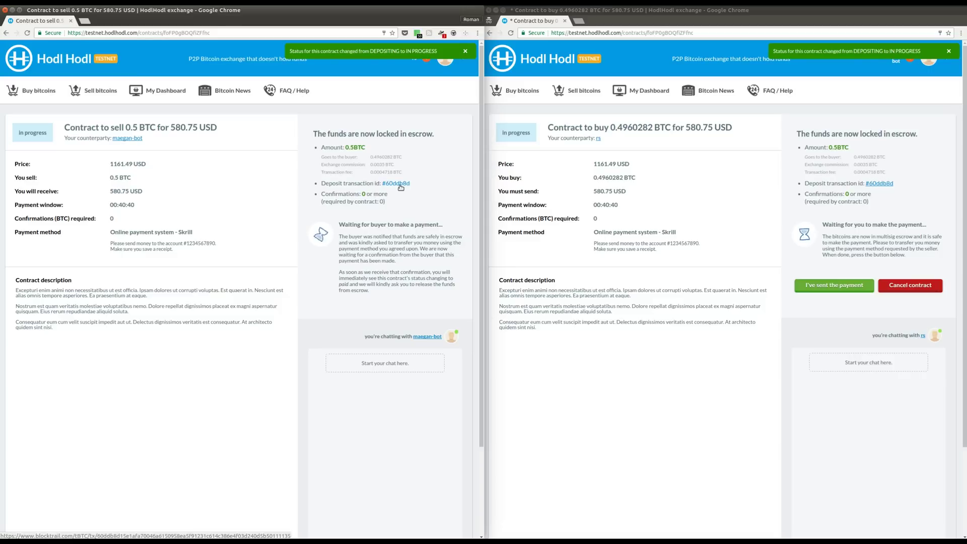
click(396, 184)
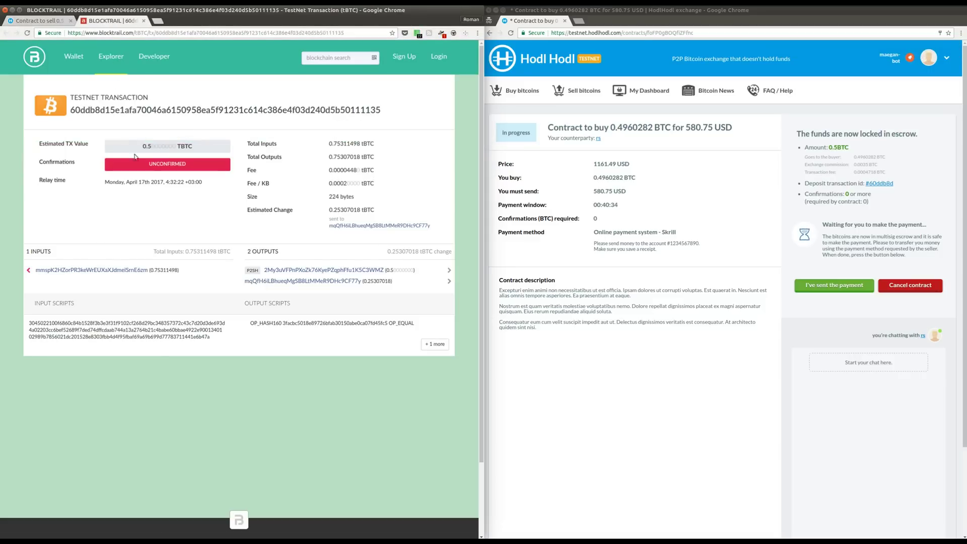
Step: Check the 0.5 tBTC output to the escrow address, then return to the sell contract tab
drag(245, 272, 422, 274)
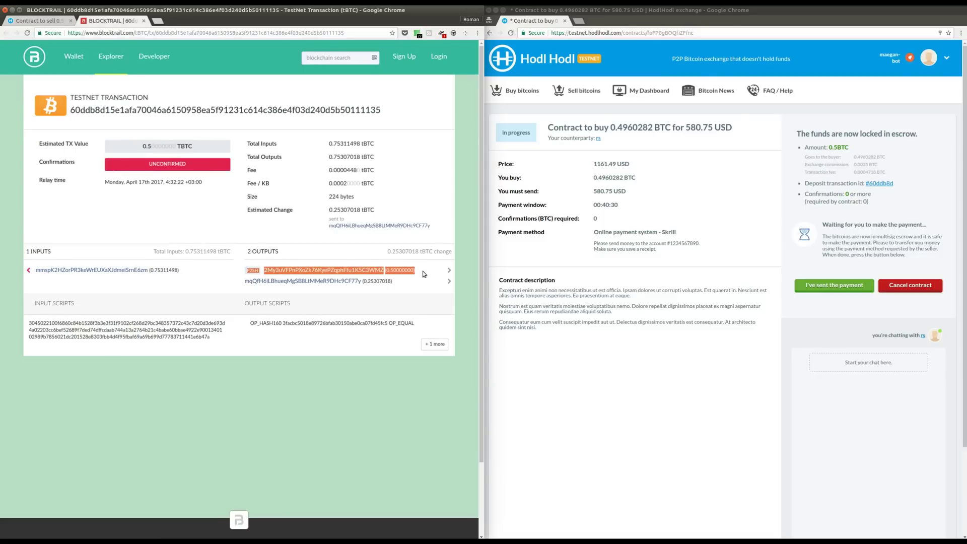
click(423, 274)
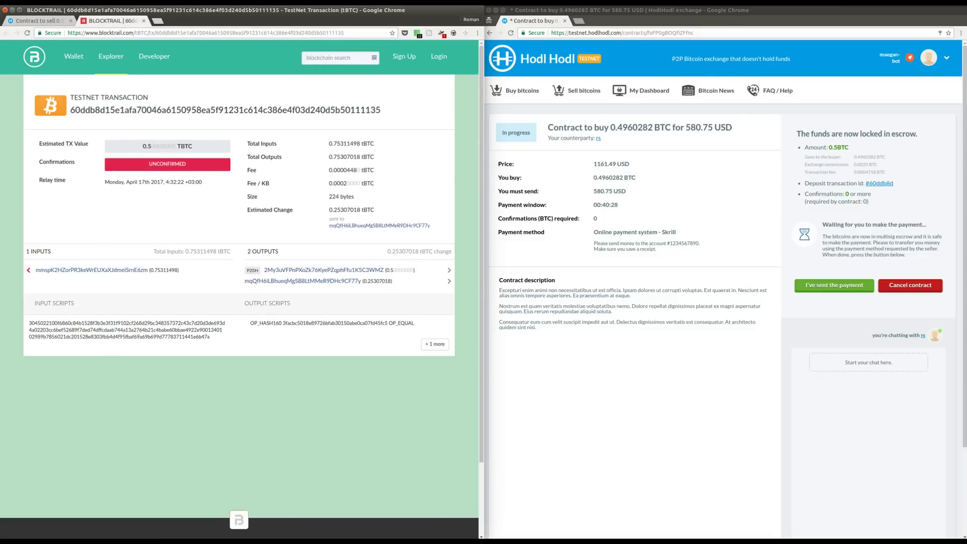
click(42, 22)
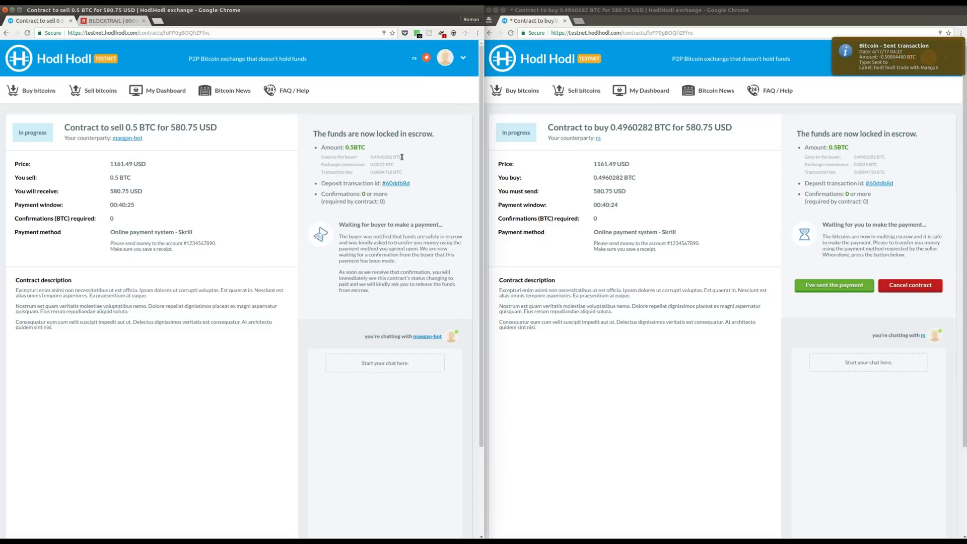
drag(402, 157, 320, 157)
mouse_move(402, 165)
mouse_down()
mouse_move(323, 165)
mouse_move(402, 173)
mouse_up()
click(429, 176)
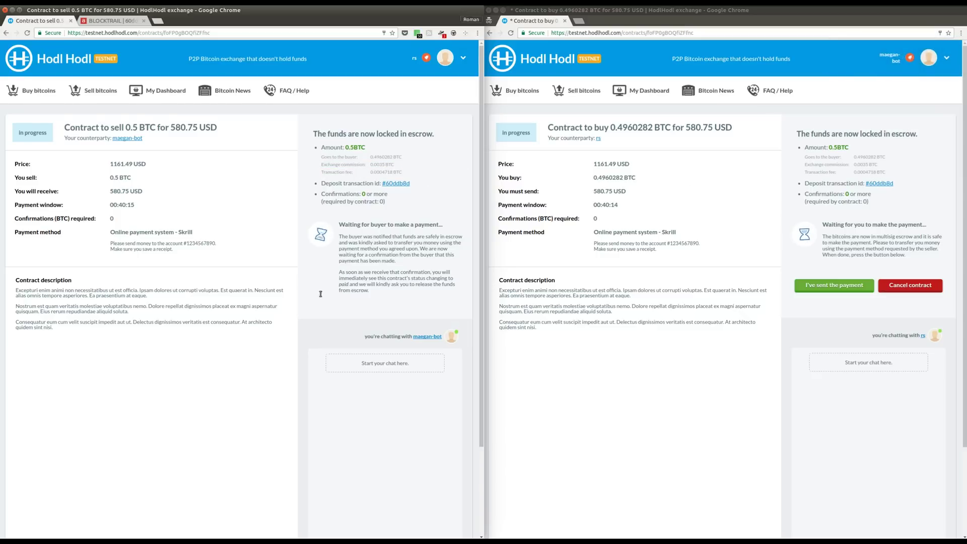
scroll(312, 298, down, 5)
scroll(811, 412, down, 5)
click(817, 443)
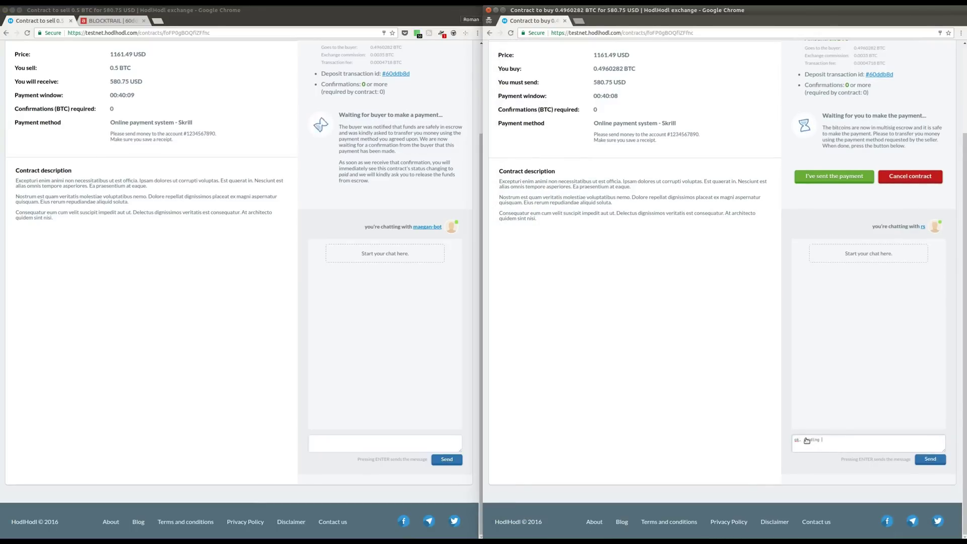
text(ok, sending you money on Skrill!)
key(Return)
click(331, 444)
text(Thanks, waiting)
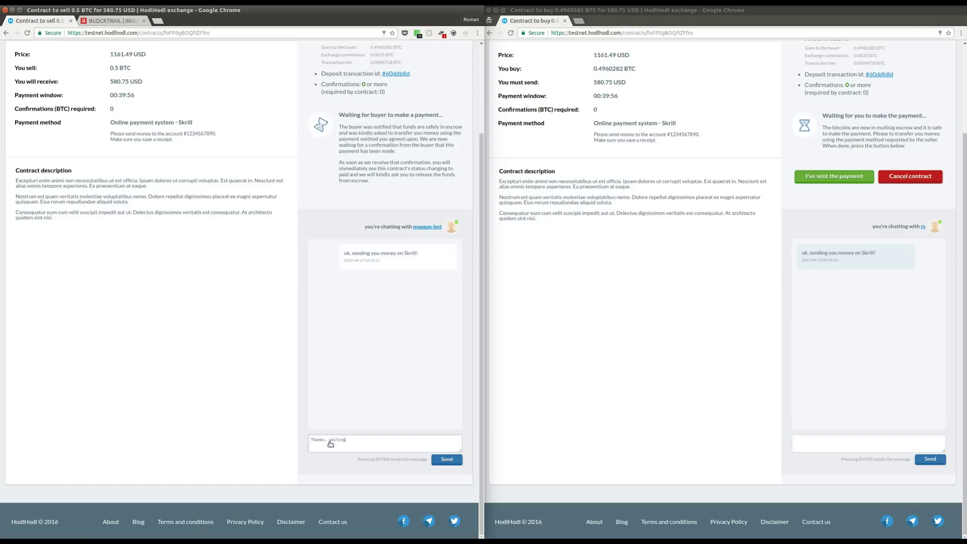
text( for it!)
key(Return)
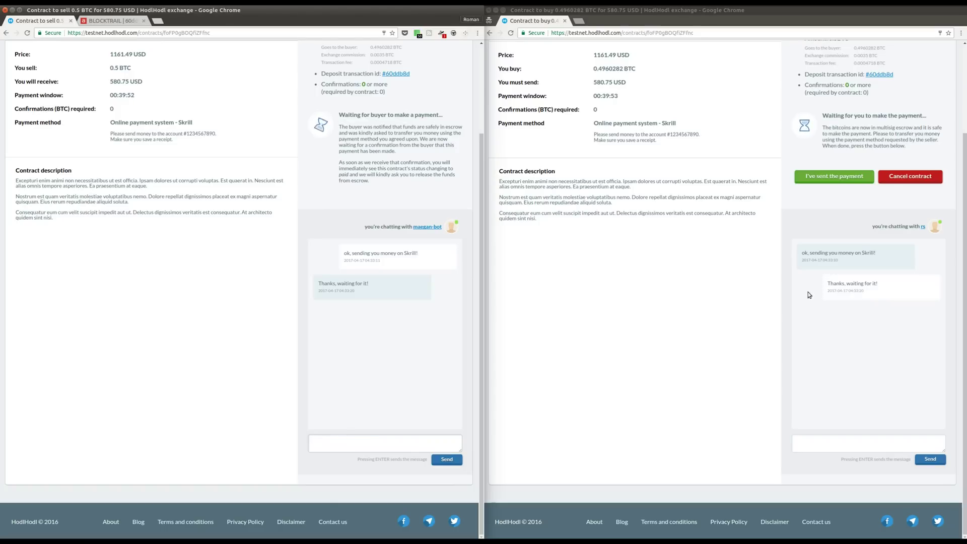
scroll(808, 294, up, 2)
scroll(809, 295, up, 2)
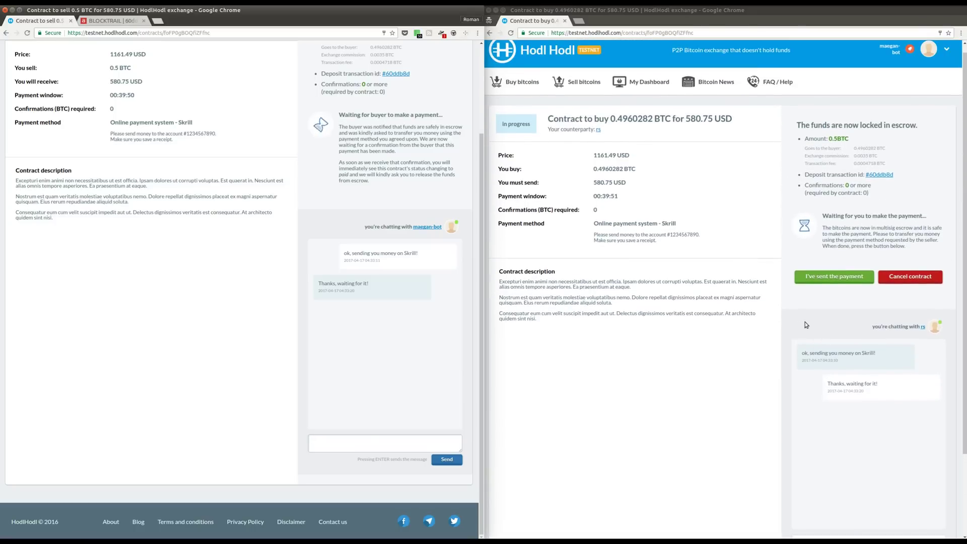
scroll(226, 330, up, 4)
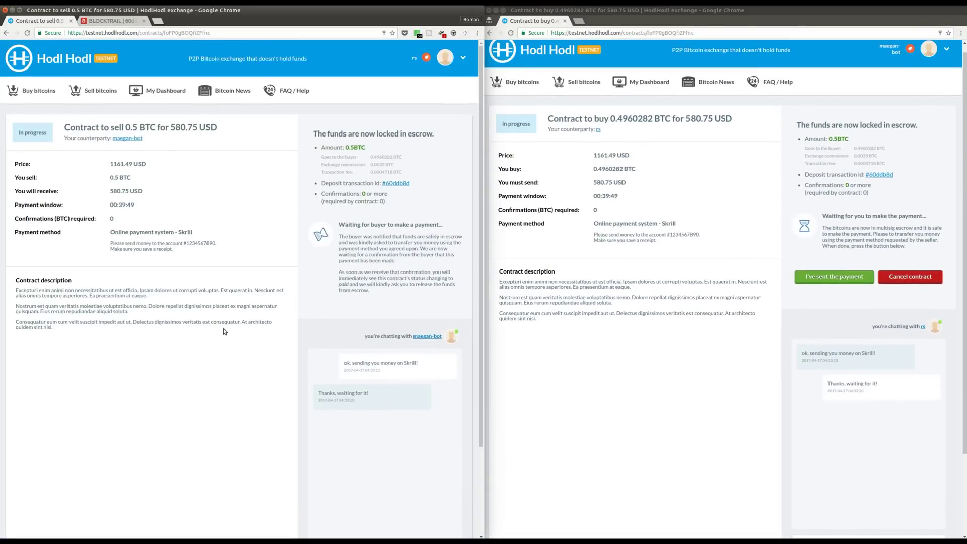
Step: Mark the payment sent in the buyer window; the seller replies 'one sec, let me check!'
click(856, 278)
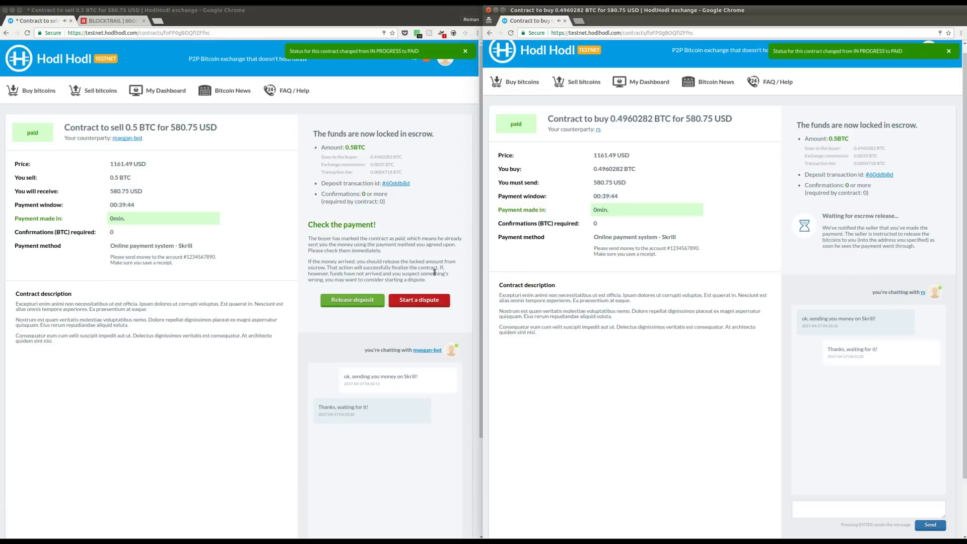
scroll(375, 327, down, 5)
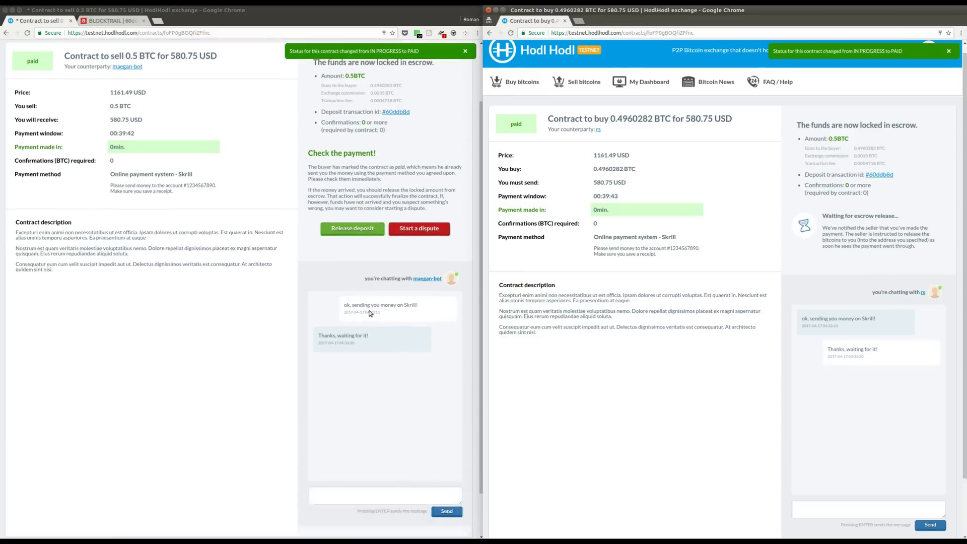
click(358, 447)
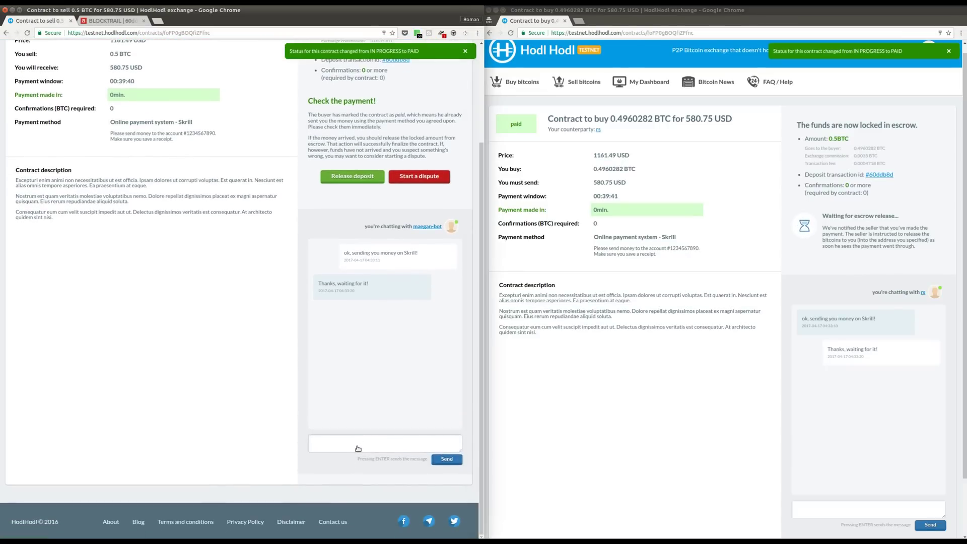
text(one sec, let me ceckck!)
key(Return)
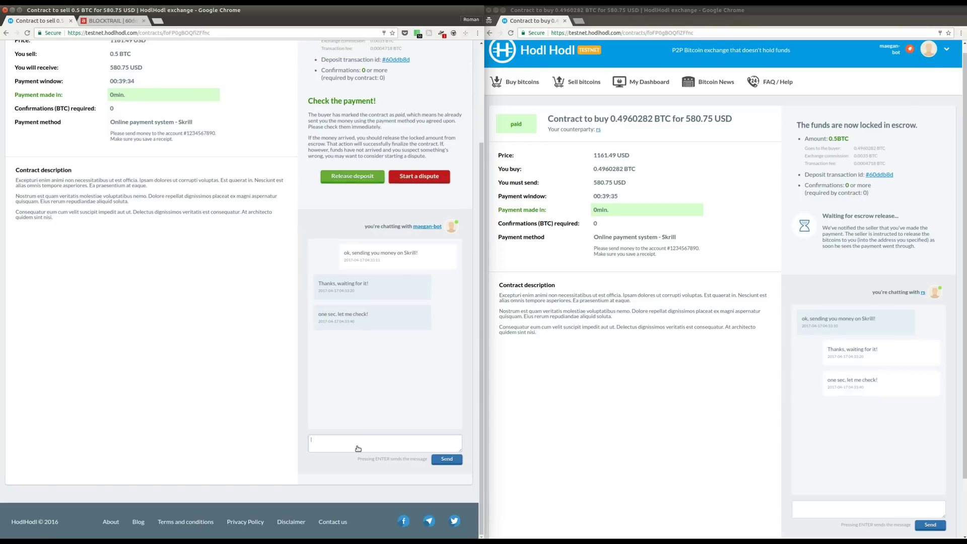
scroll(369, 331, up, 1)
scroll(368, 331, up, 3)
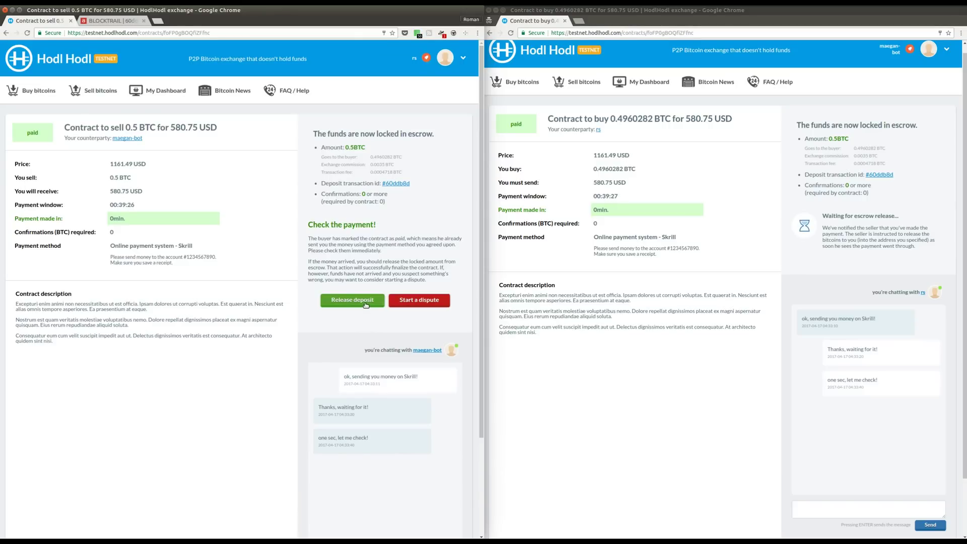
Step: Release the 0.5 BTC deposit to the buyer's verified address, authorising with the payment password
click(366, 302)
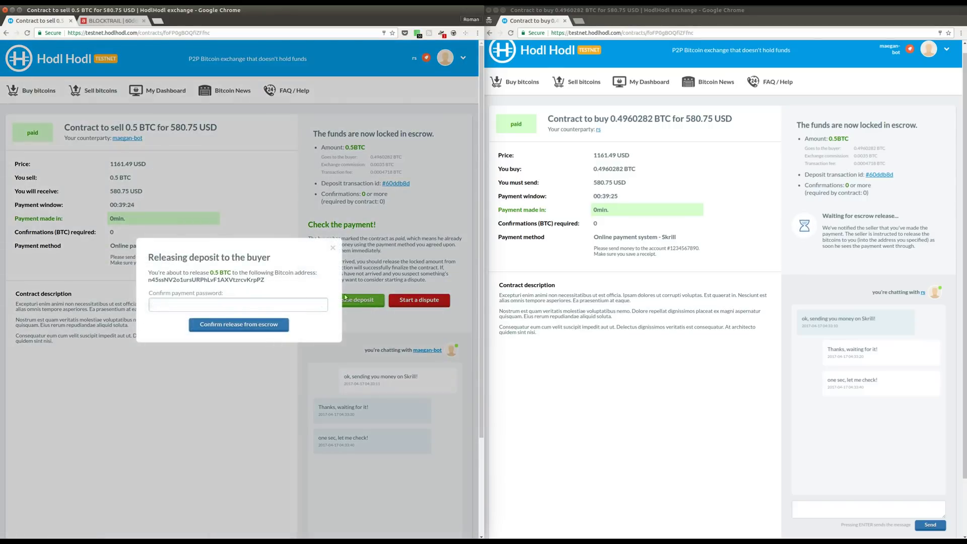
drag(264, 280, 149, 280)
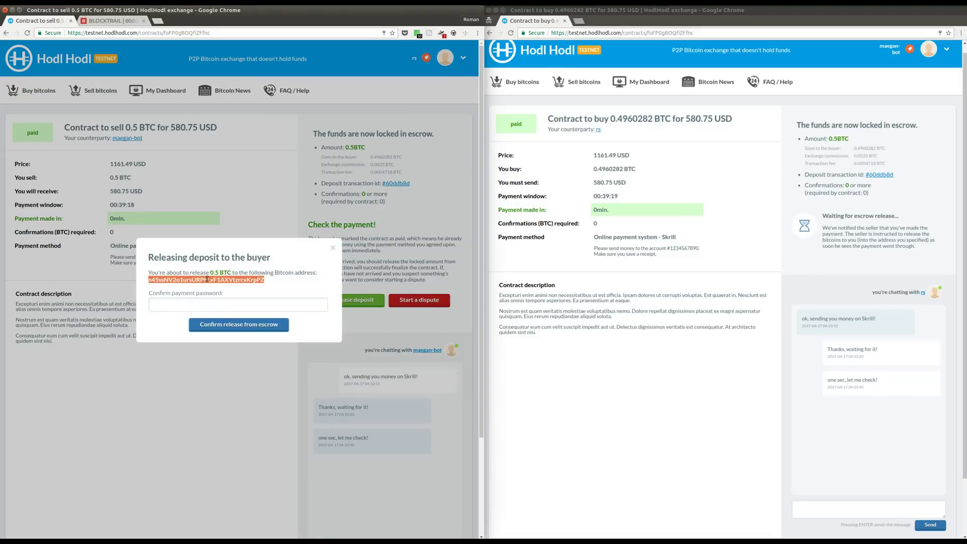
click(201, 304)
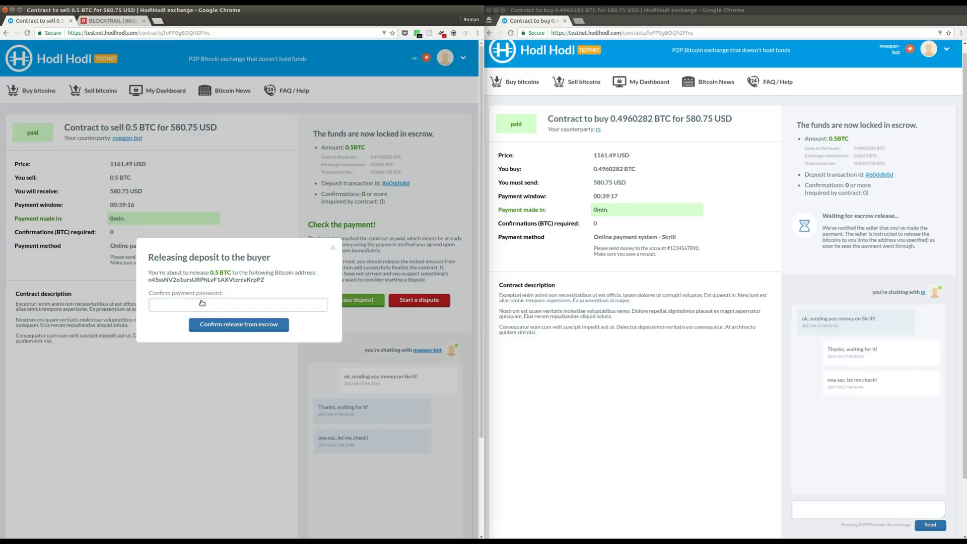
text(•••••••••••)
click(218, 326)
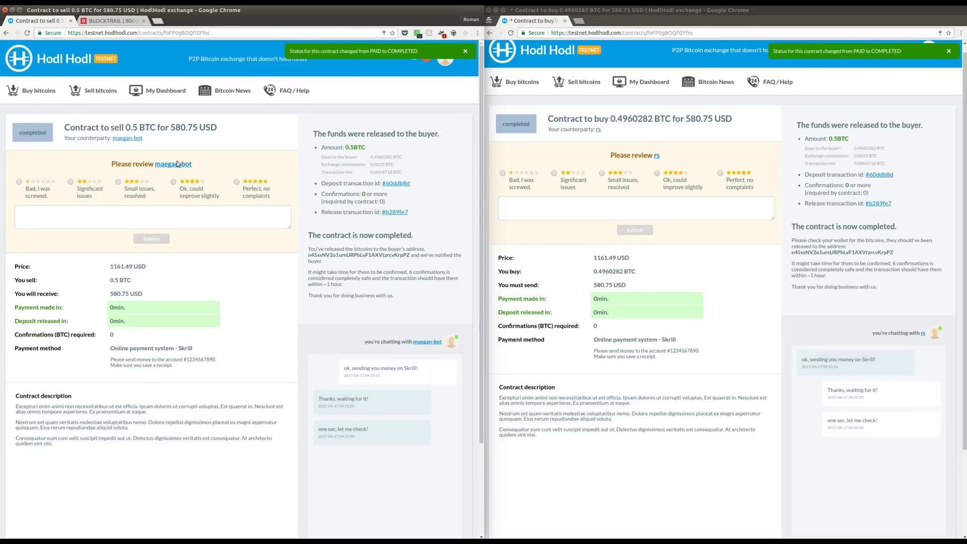
Step: In BlockTrail, match the release's 0.4960282 tBTC buyer output to the contract and note the 0.0035 output
click(393, 213)
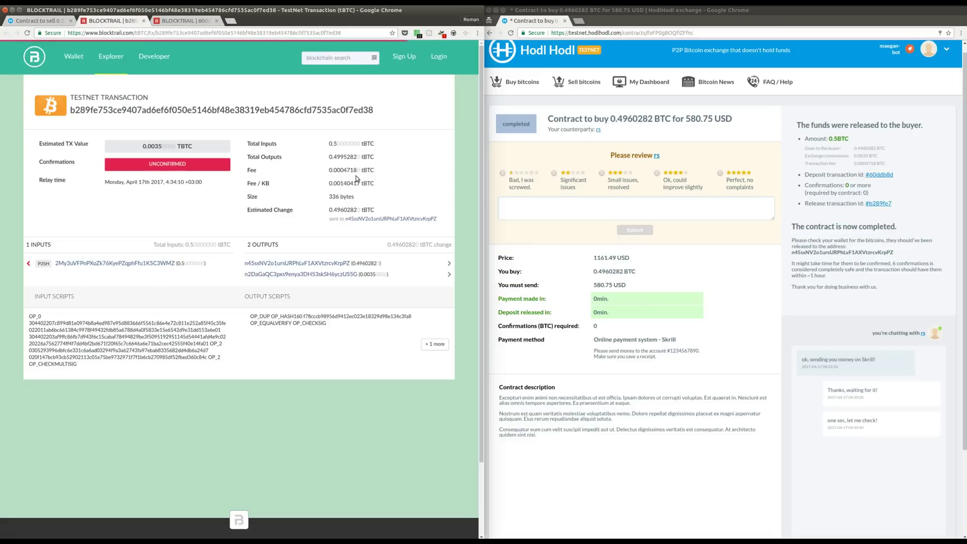
drag(381, 263, 353, 263)
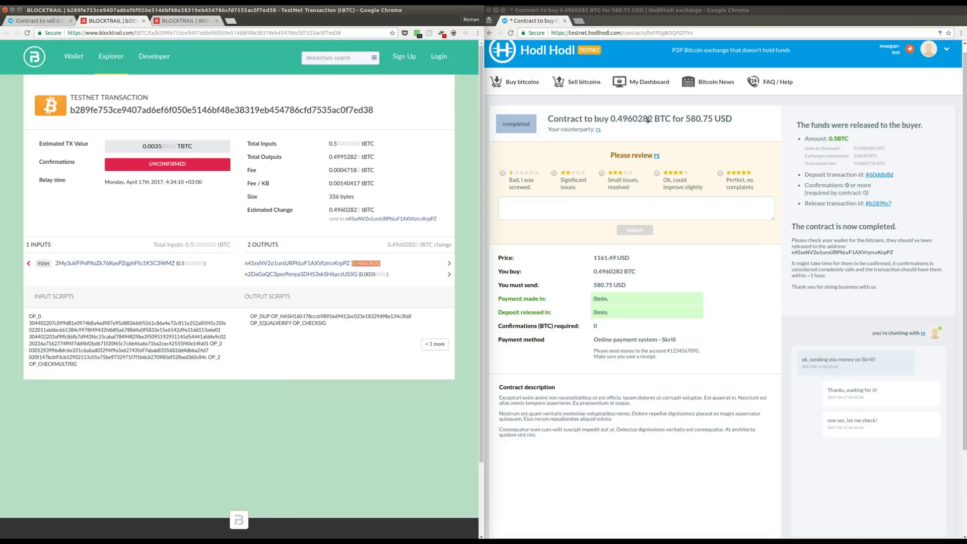
drag(653, 118, 613, 118)
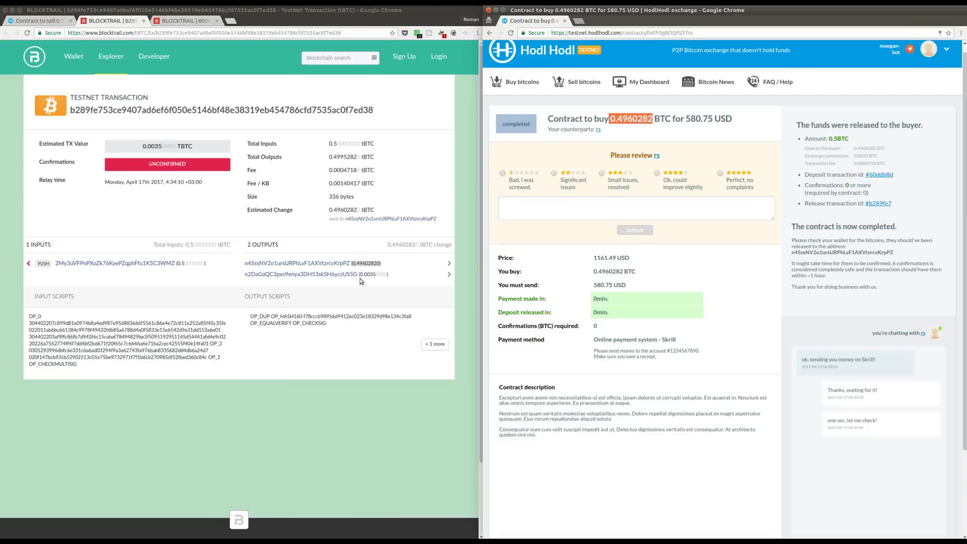
drag(391, 274, 359, 275)
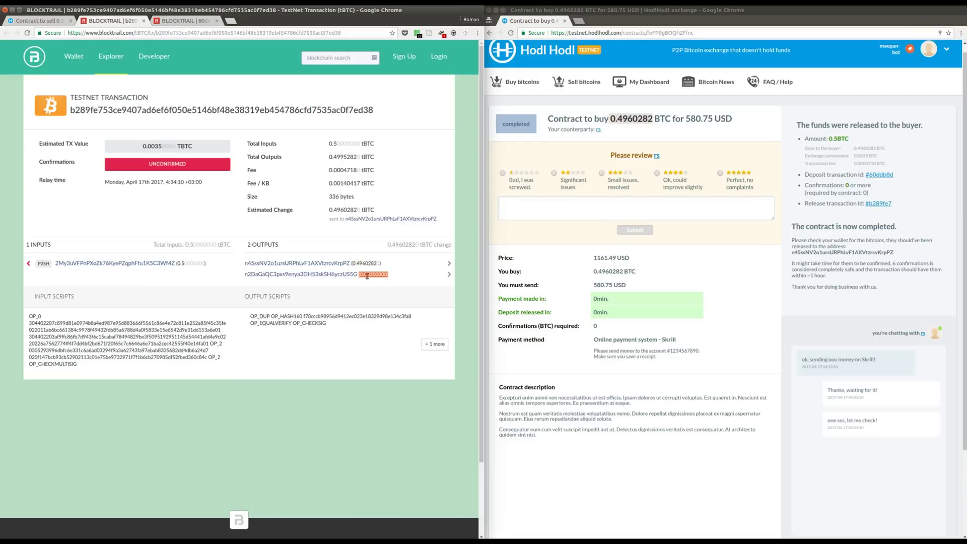
click(405, 285)
Step: As seller, rate the buyer 'Perfect, no complaints' with the comment 'Very fast. no complain'
click(40, 24)
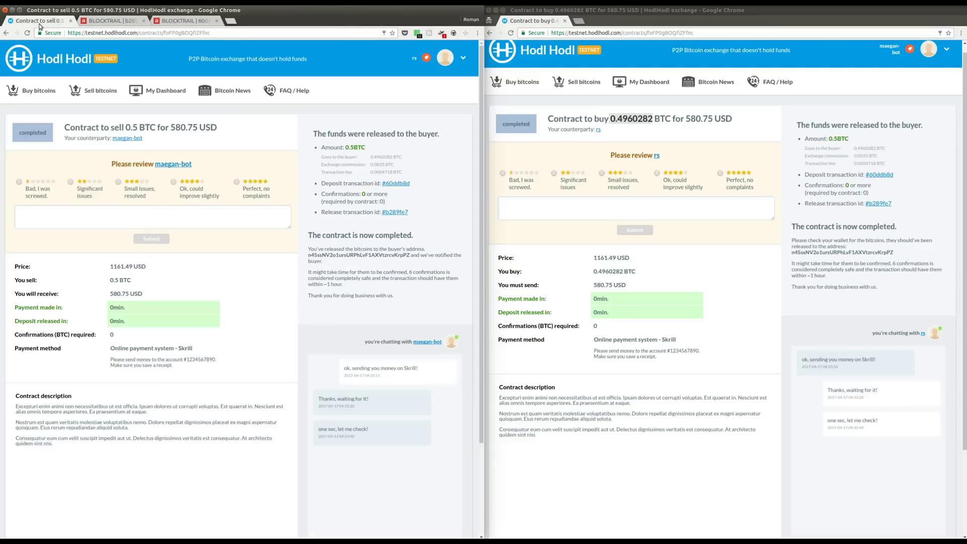
click(261, 191)
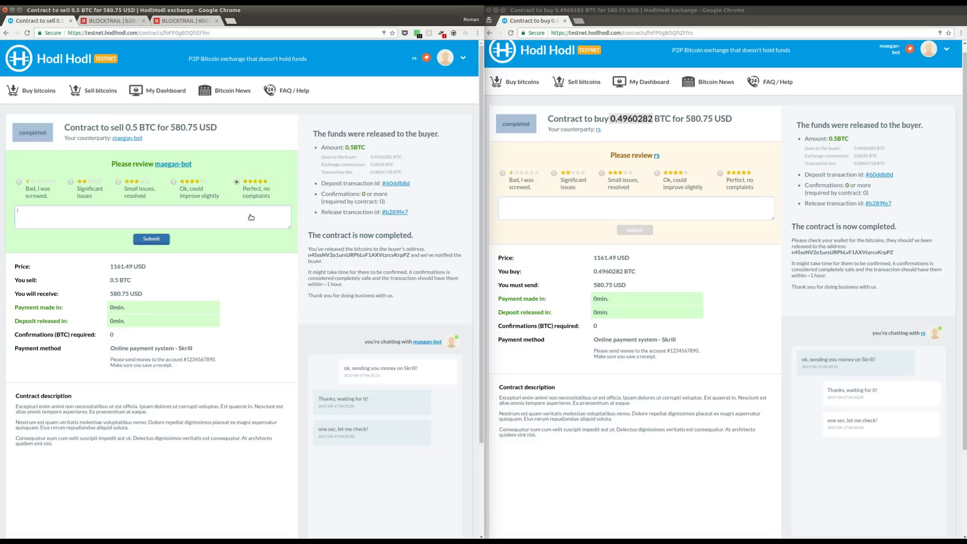
text(Very fast. no complaints!)
click(162, 241)
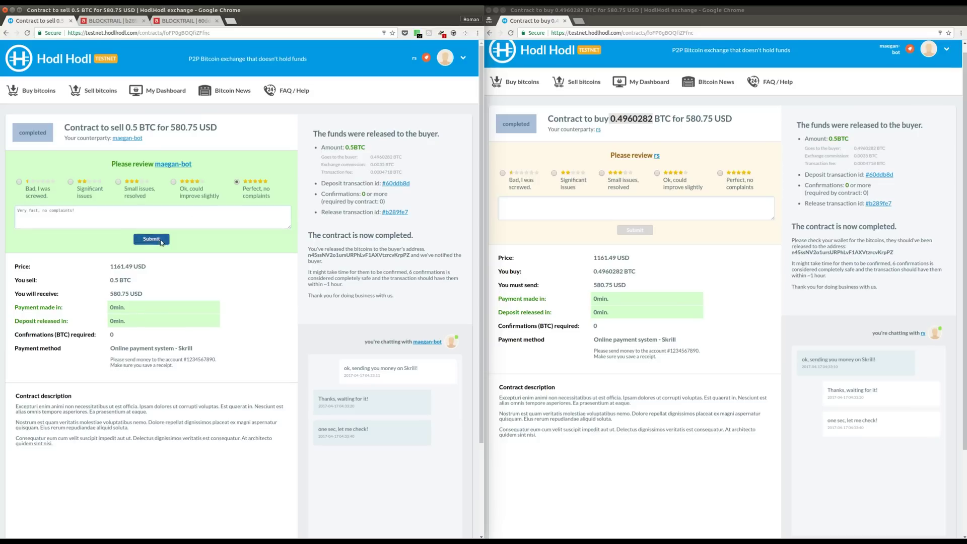
Step: As buyer, rate the seller 'Perfect, no complaints' with 'Great trader, fast release from escrow'
click(727, 187)
text(reat trader, fast release from escrow)
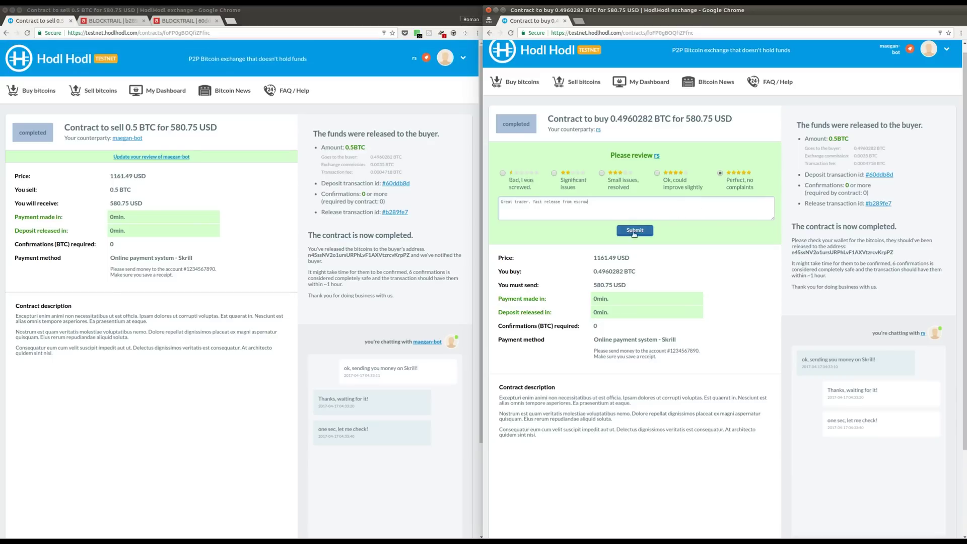
click(635, 231)
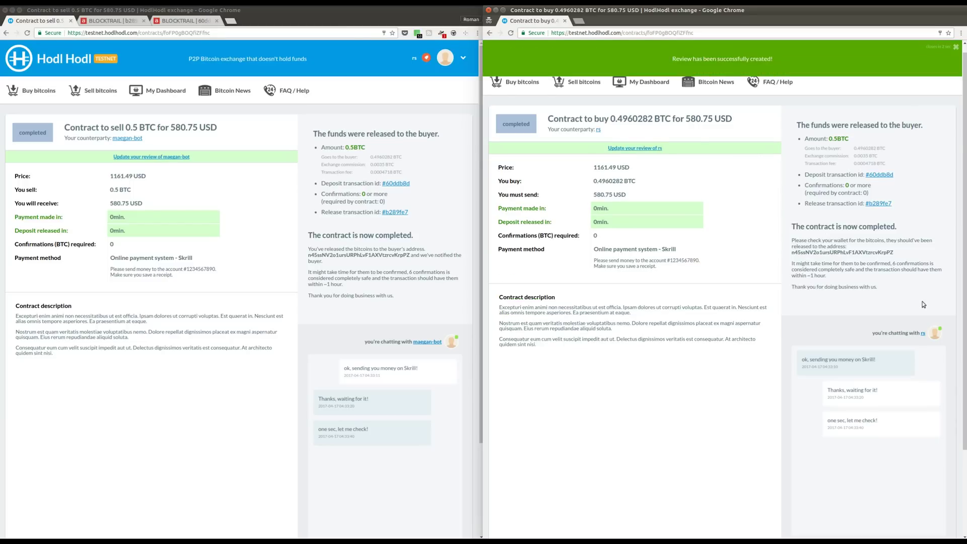
Step: Open the seller's profile and find the five-star review 'Great trader, fast release from escrow'
click(923, 333)
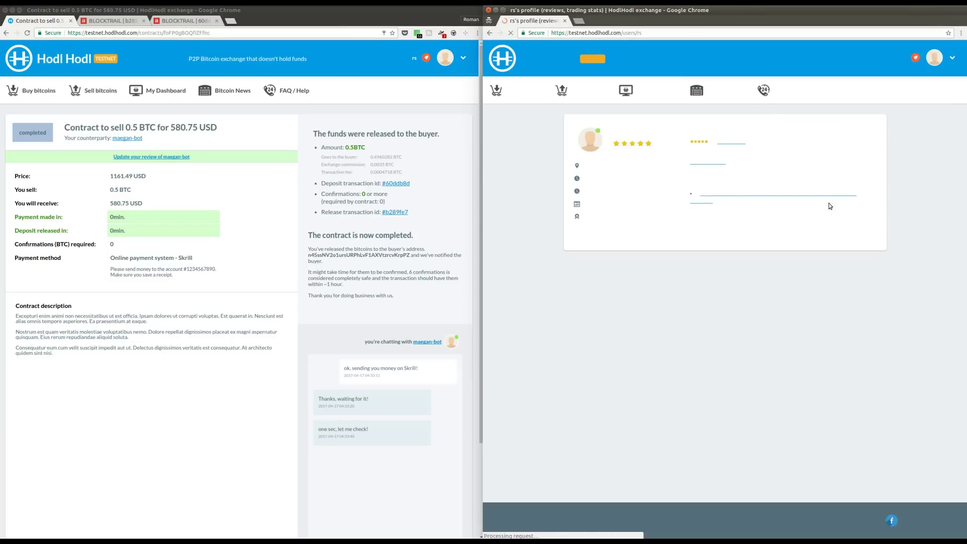
drag(691, 150, 783, 155)
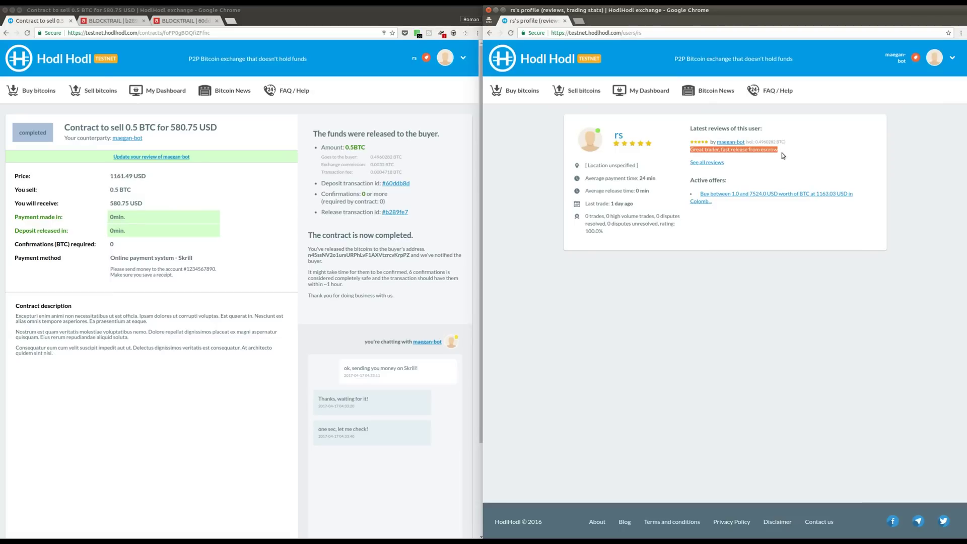
click(783, 155)
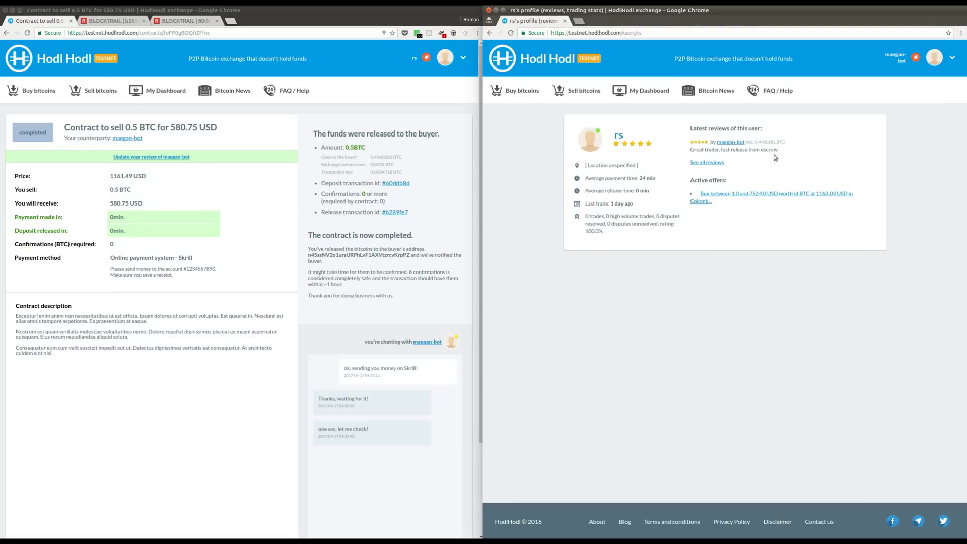